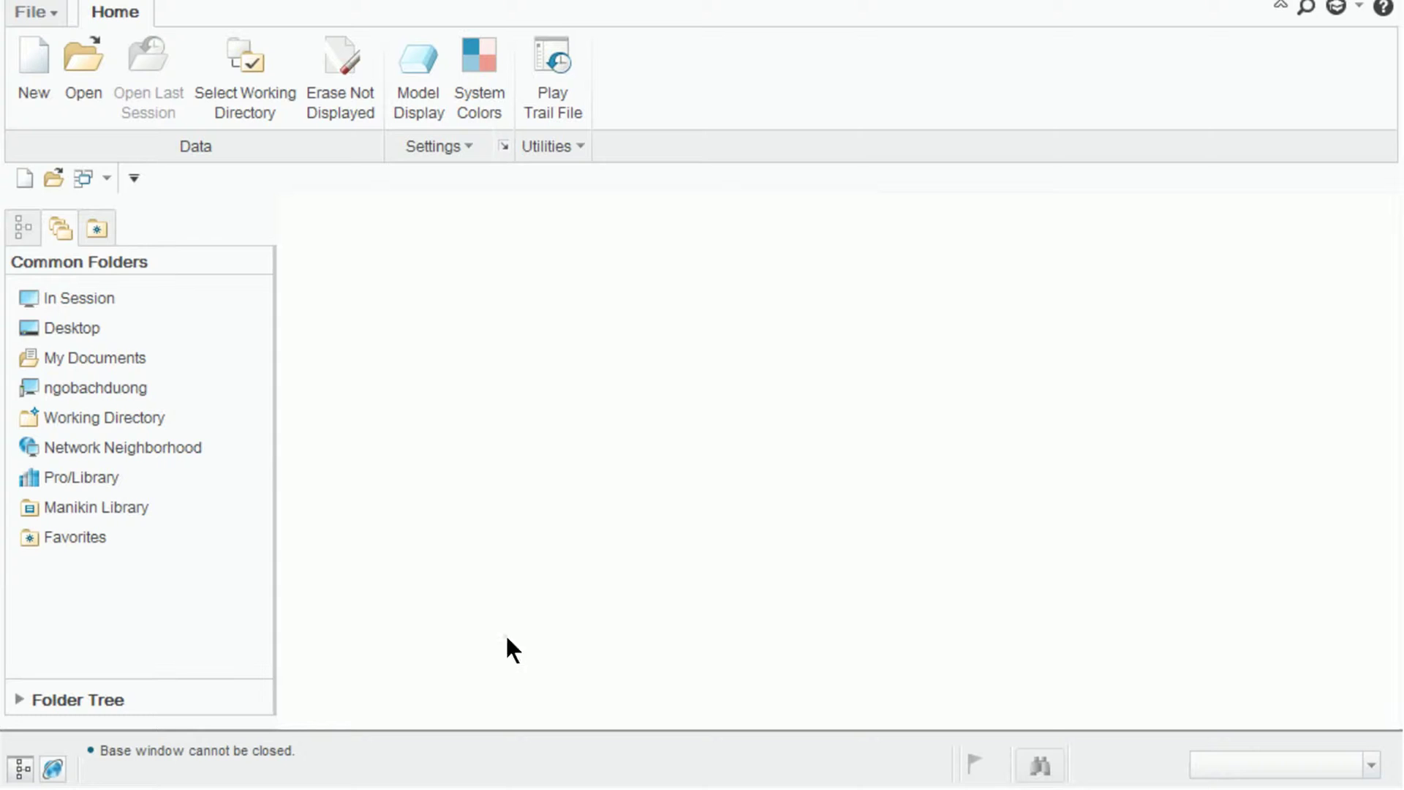
Step: Start a new assembly ASM0009 and bring shaft.prt into it
{"action": "left_click", "coordinate": [519, 288]}
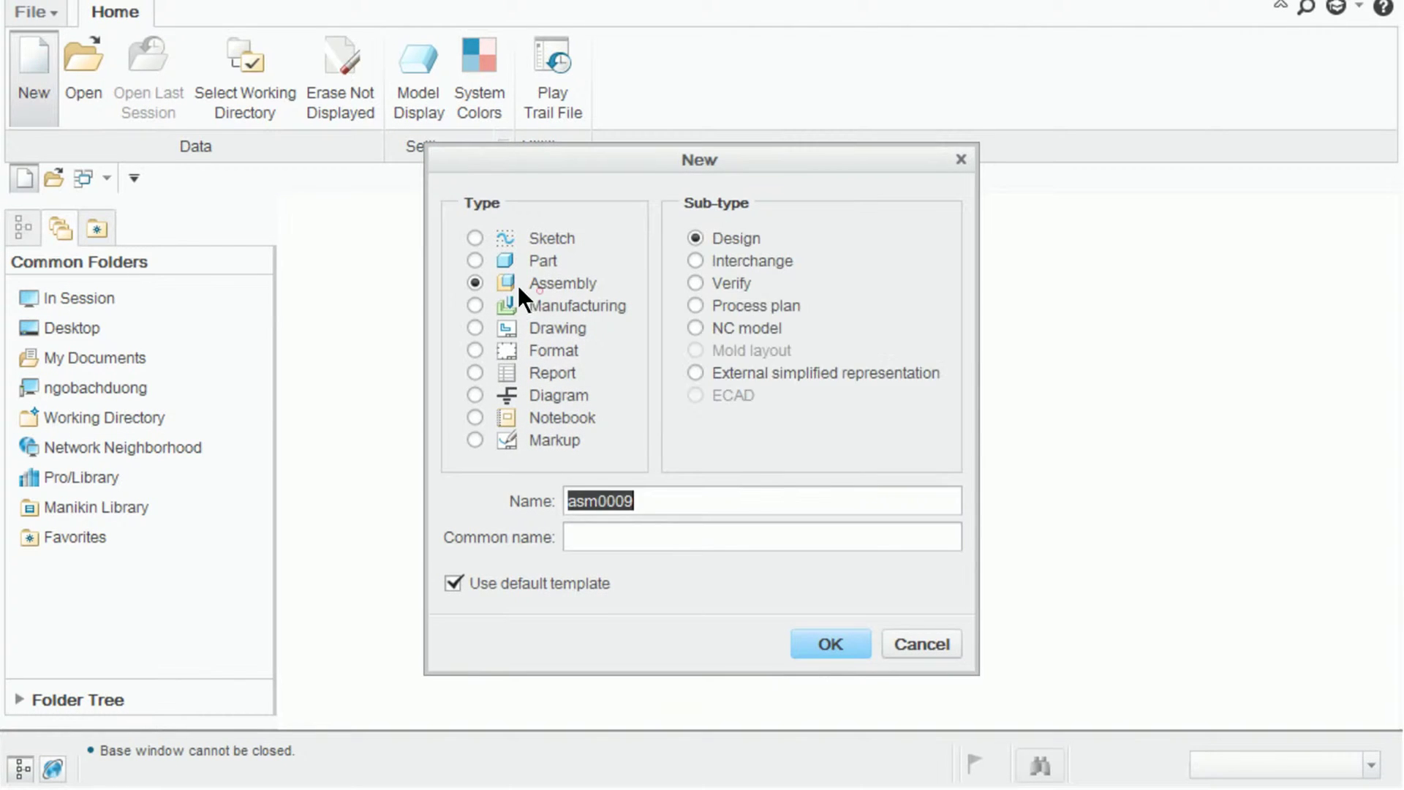
{"action": "left_click", "coordinate": [825, 641]}
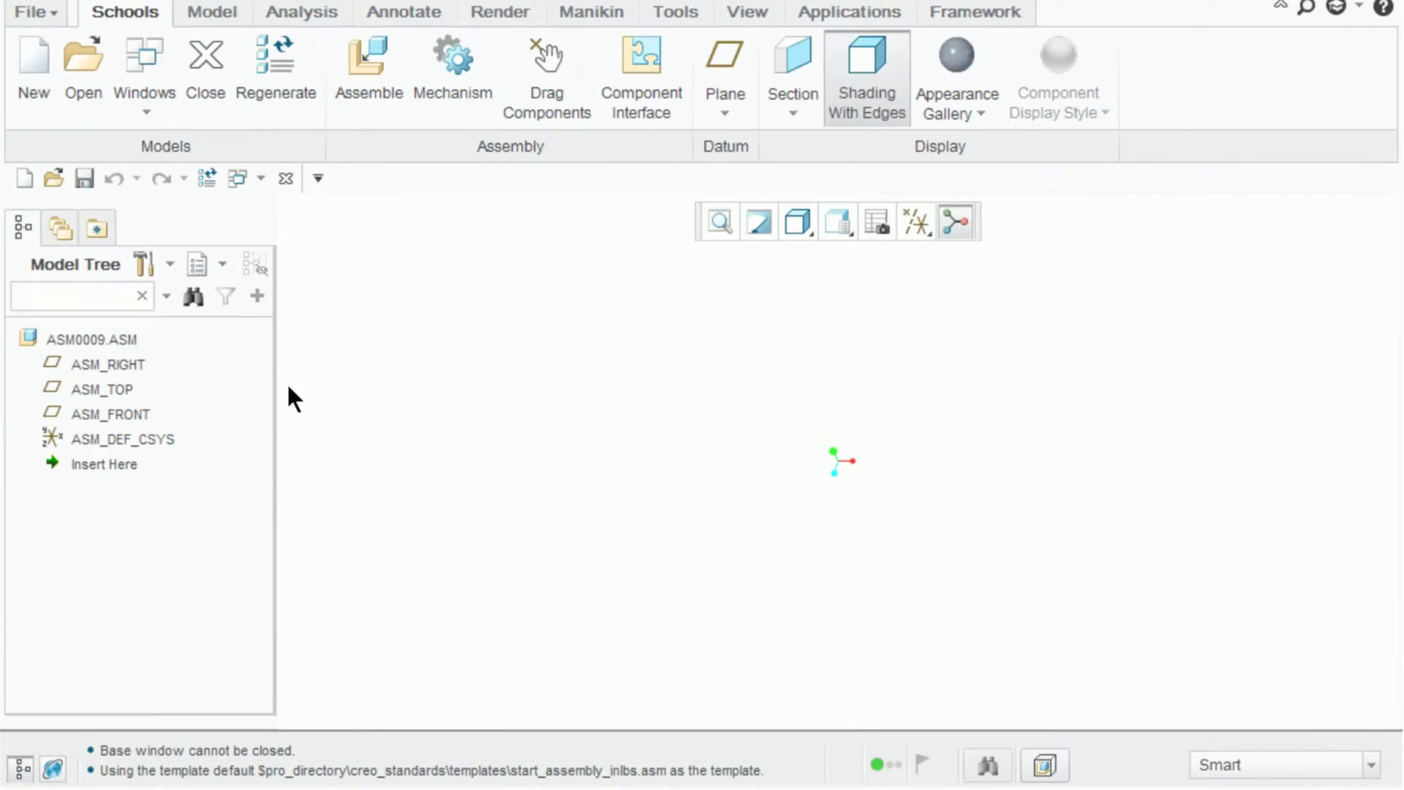
{"action": "left_click", "coordinate": [368, 71]}
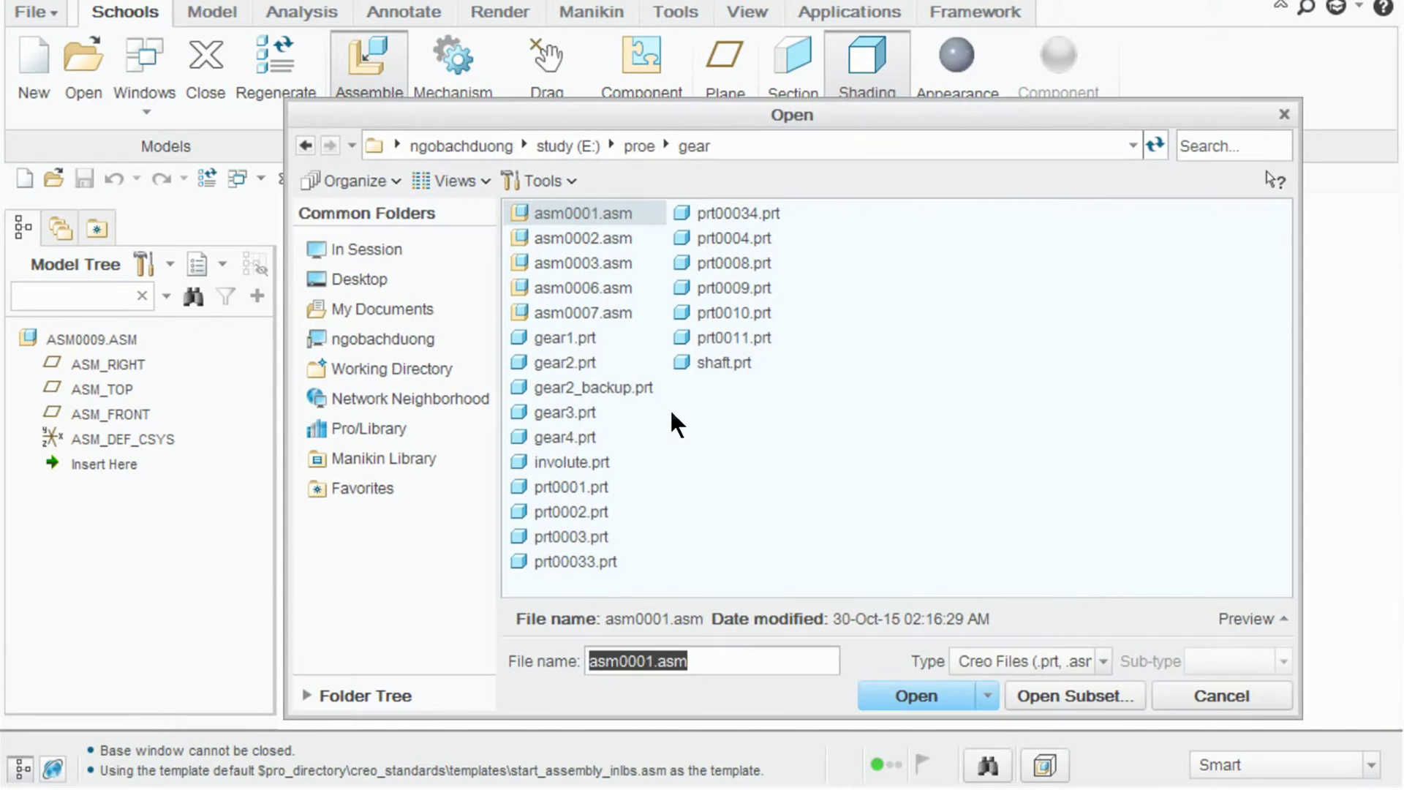
{"action": "double_click", "coordinate": [709, 348]}
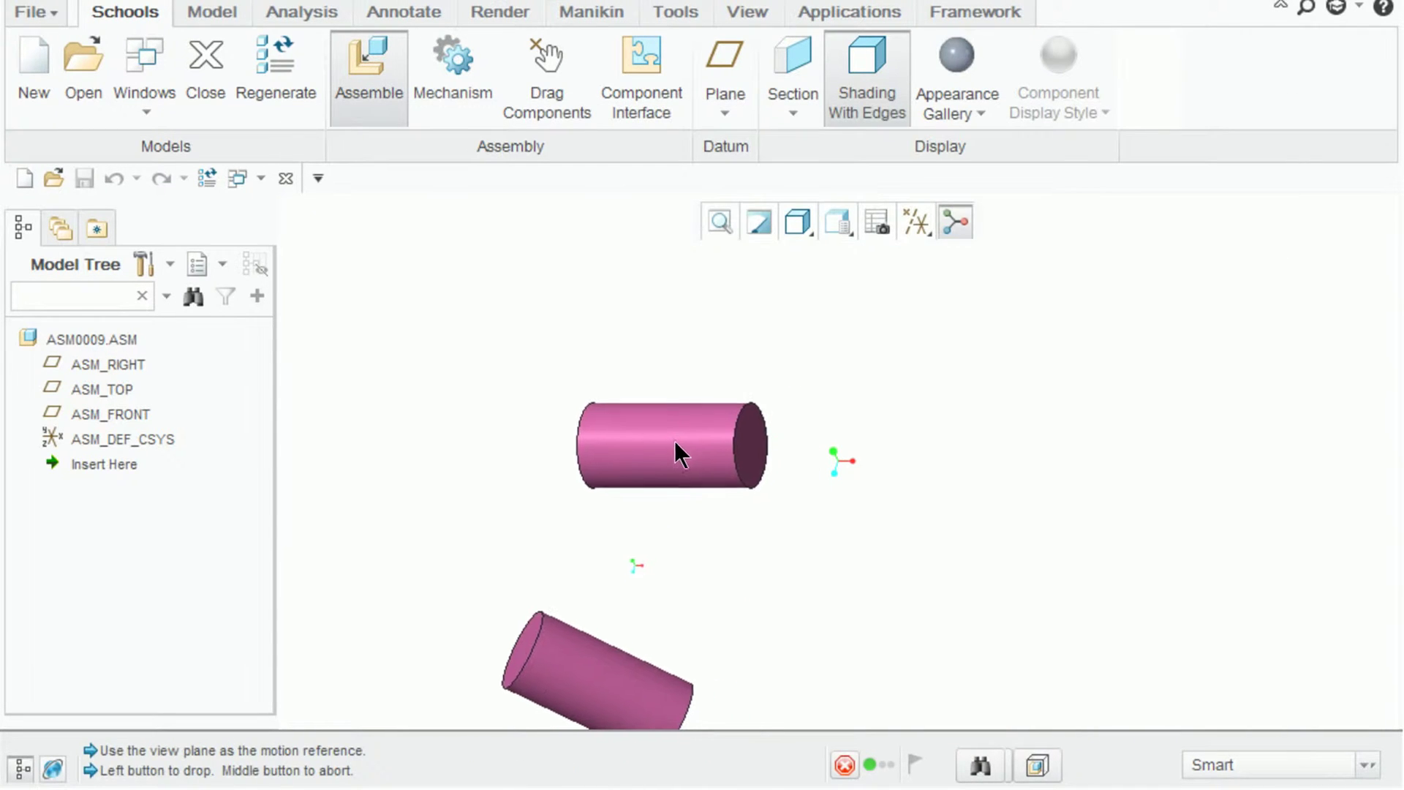
Step: Fix shaft.prt with a Default constraint, then begin adding another part
{"action": "left_click", "coordinate": [341, 82]}
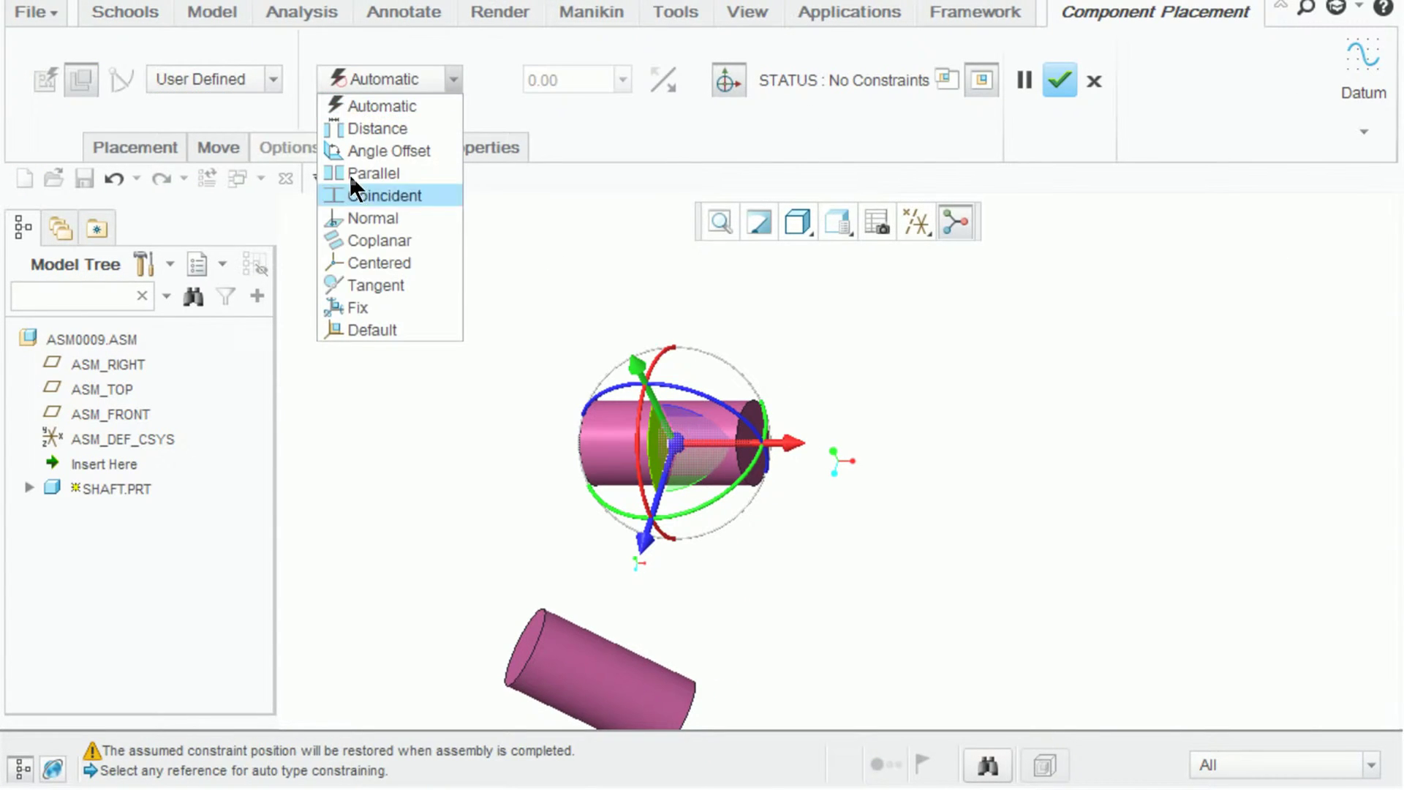
{"action": "left_click", "coordinate": [361, 324]}
{"action": "left_click", "coordinate": [1066, 79]}
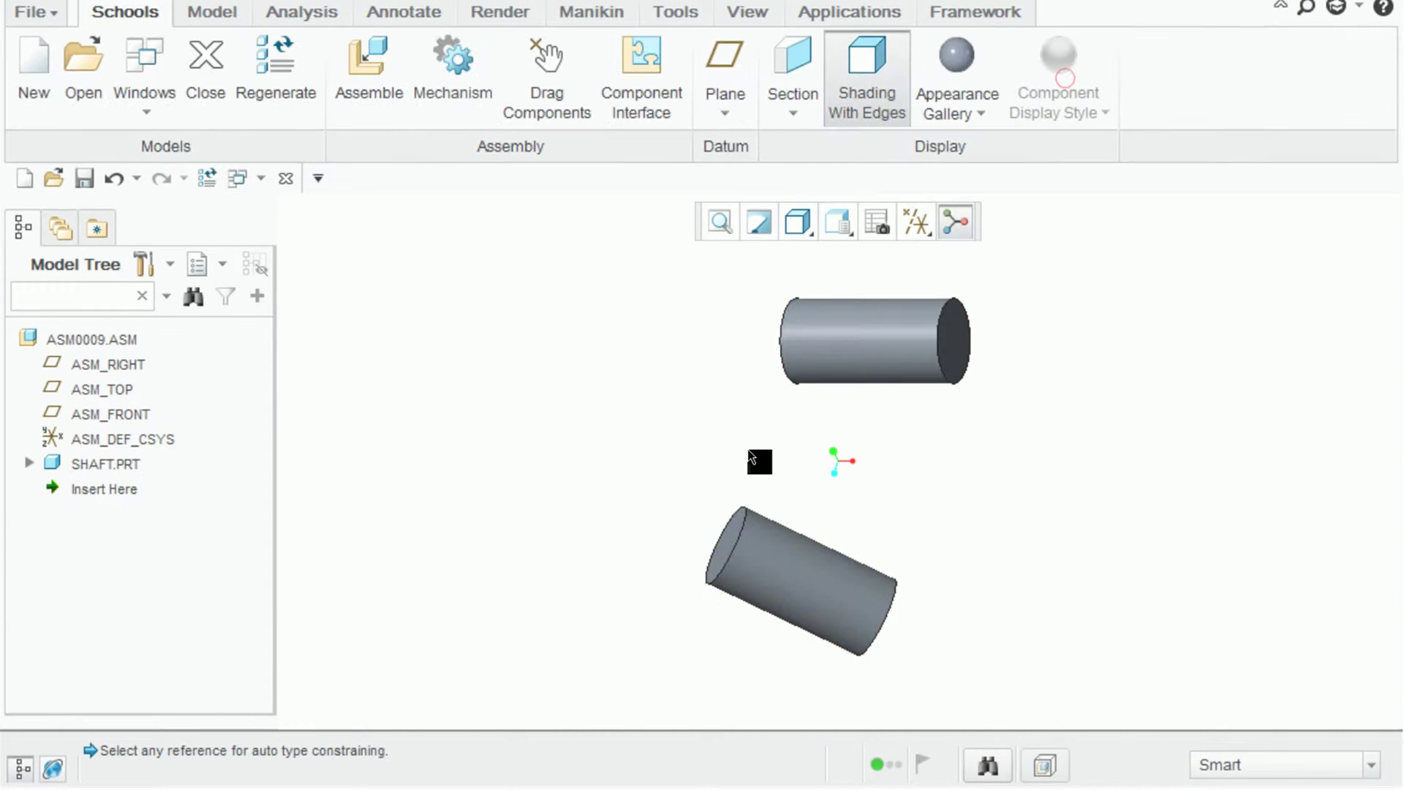
{"action": "left_click", "coordinate": [394, 91]}
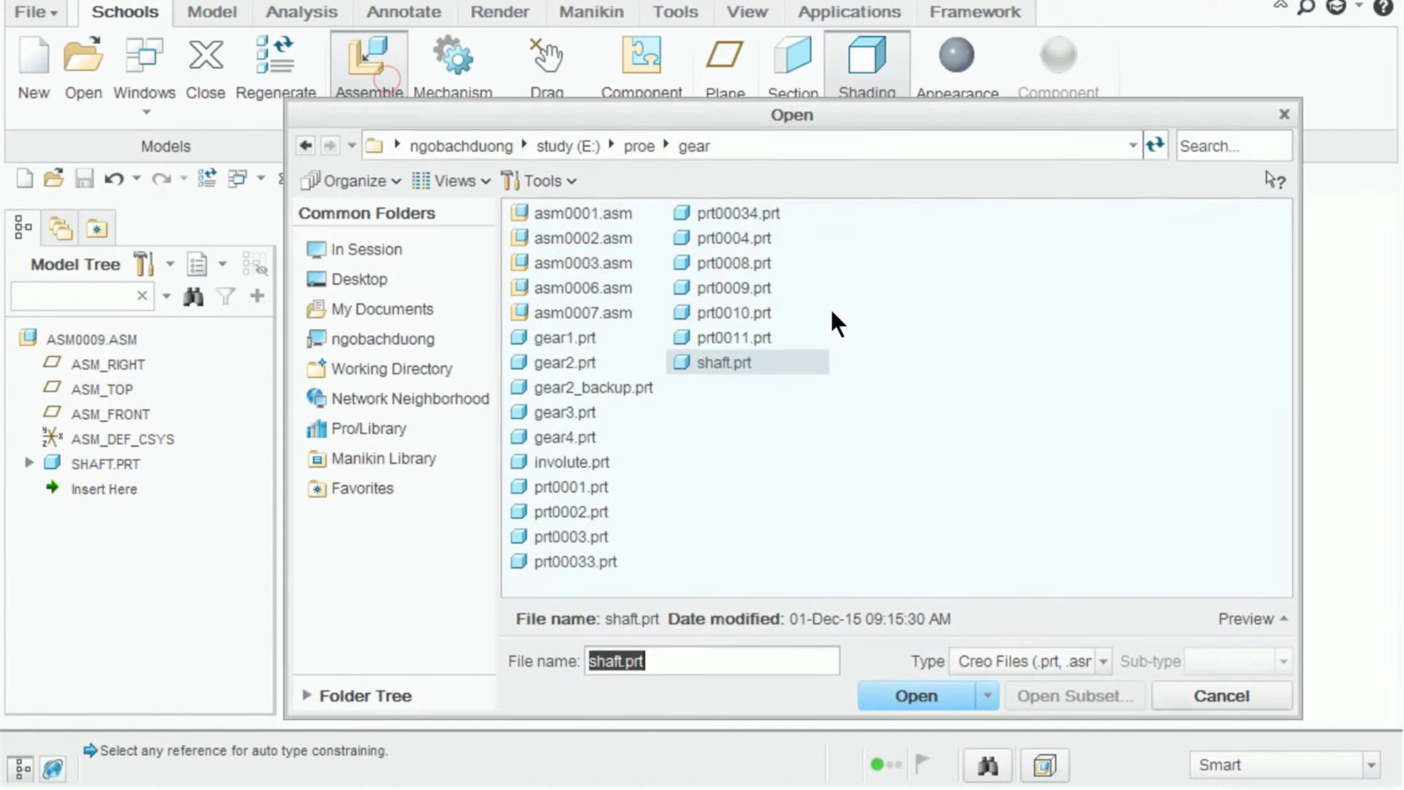
Step: Pin gear1.prt to the shaft, aligning its bore to the shaft axis and seating its end face
{"action": "double_click", "coordinate": [578, 335]}
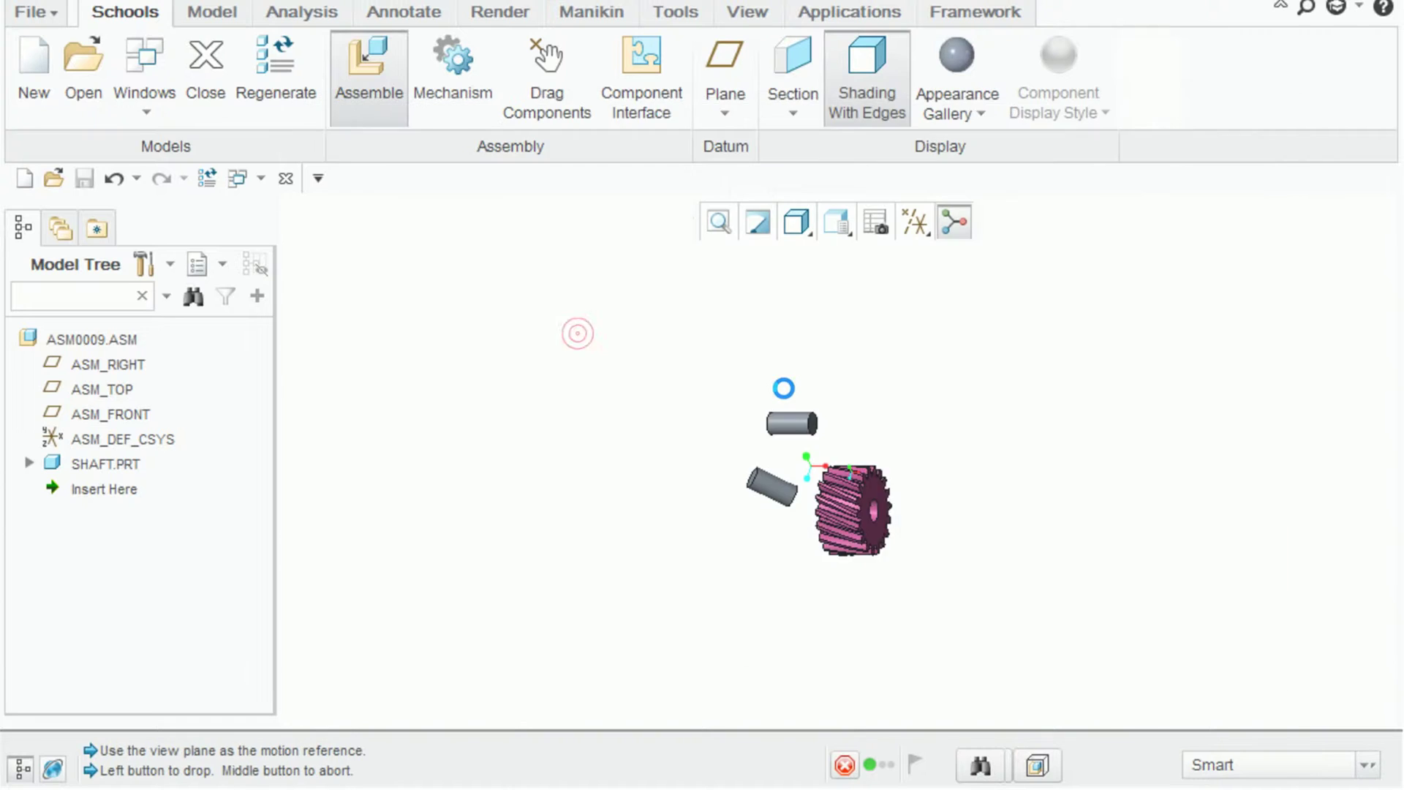
{"action": "left_click", "coordinate": [219, 81]}
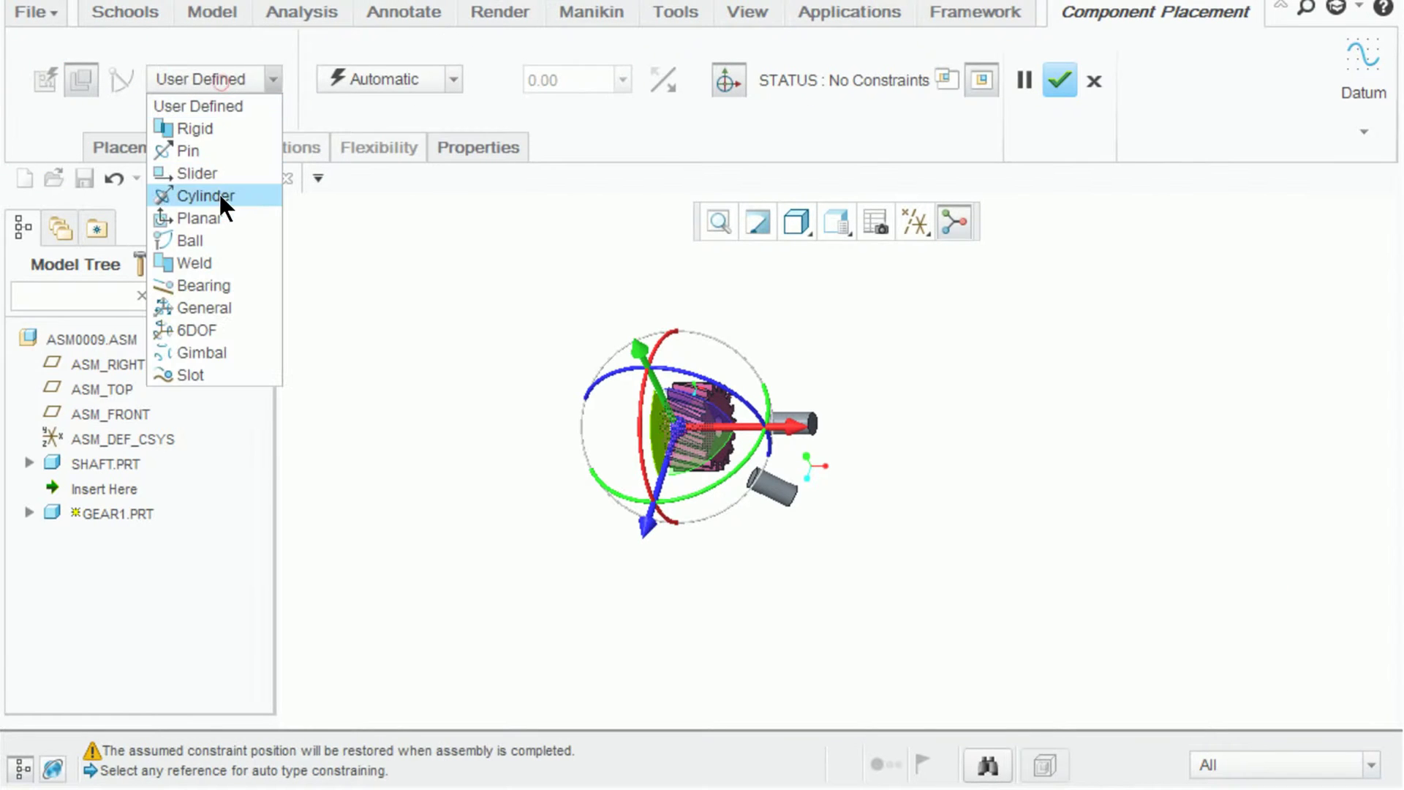
{"action": "left_click", "coordinate": [212, 192]}
{"action": "scroll", "coordinate": [738, 422], "scroll_direction": "down", "scroll_amount": 3}
{"action": "scroll", "coordinate": [804, 431], "scroll_direction": "down", "scroll_amount": 4}
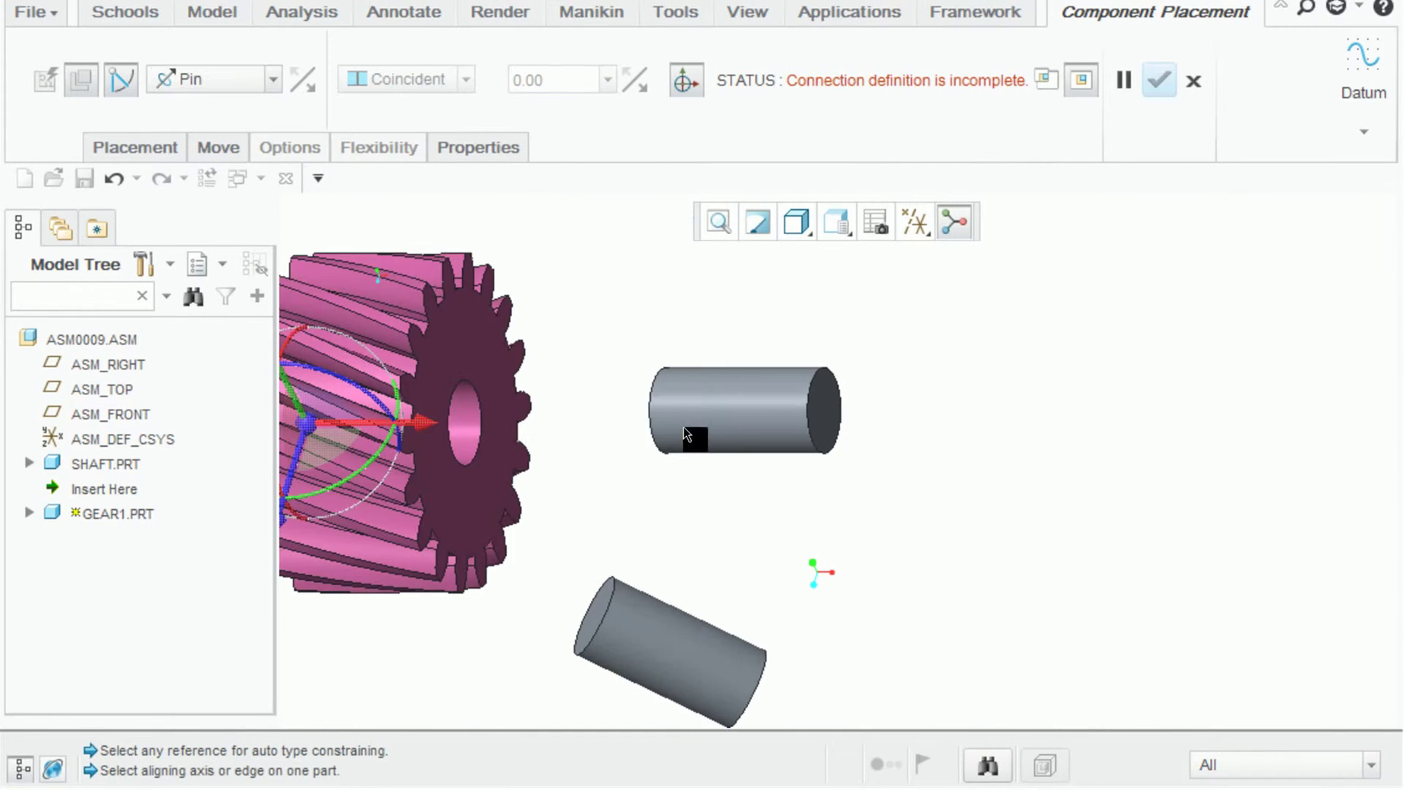
{"action": "left_click", "coordinate": [737, 431]}
{"action": "left_click", "coordinate": [467, 435]}
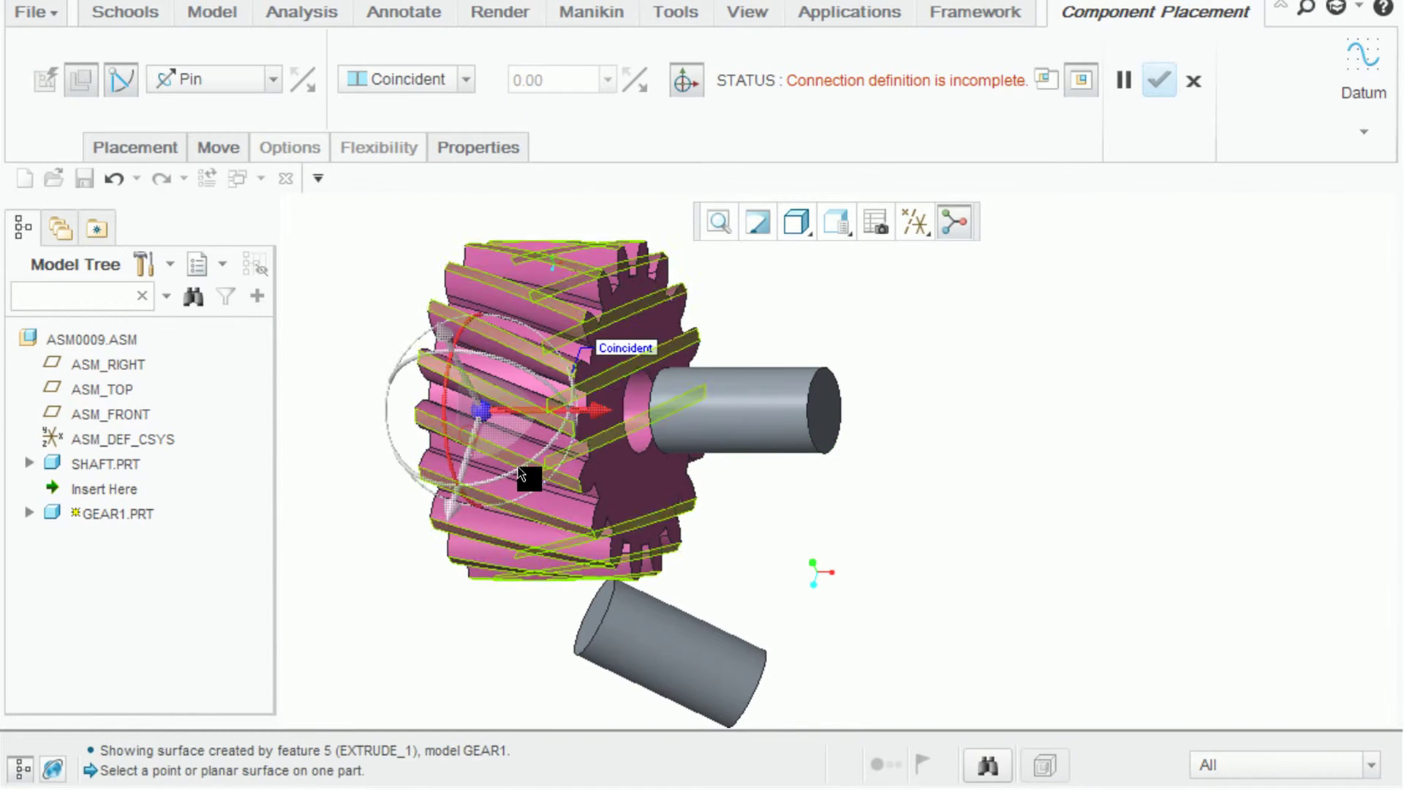
{"action": "left_click", "coordinate": [613, 489]}
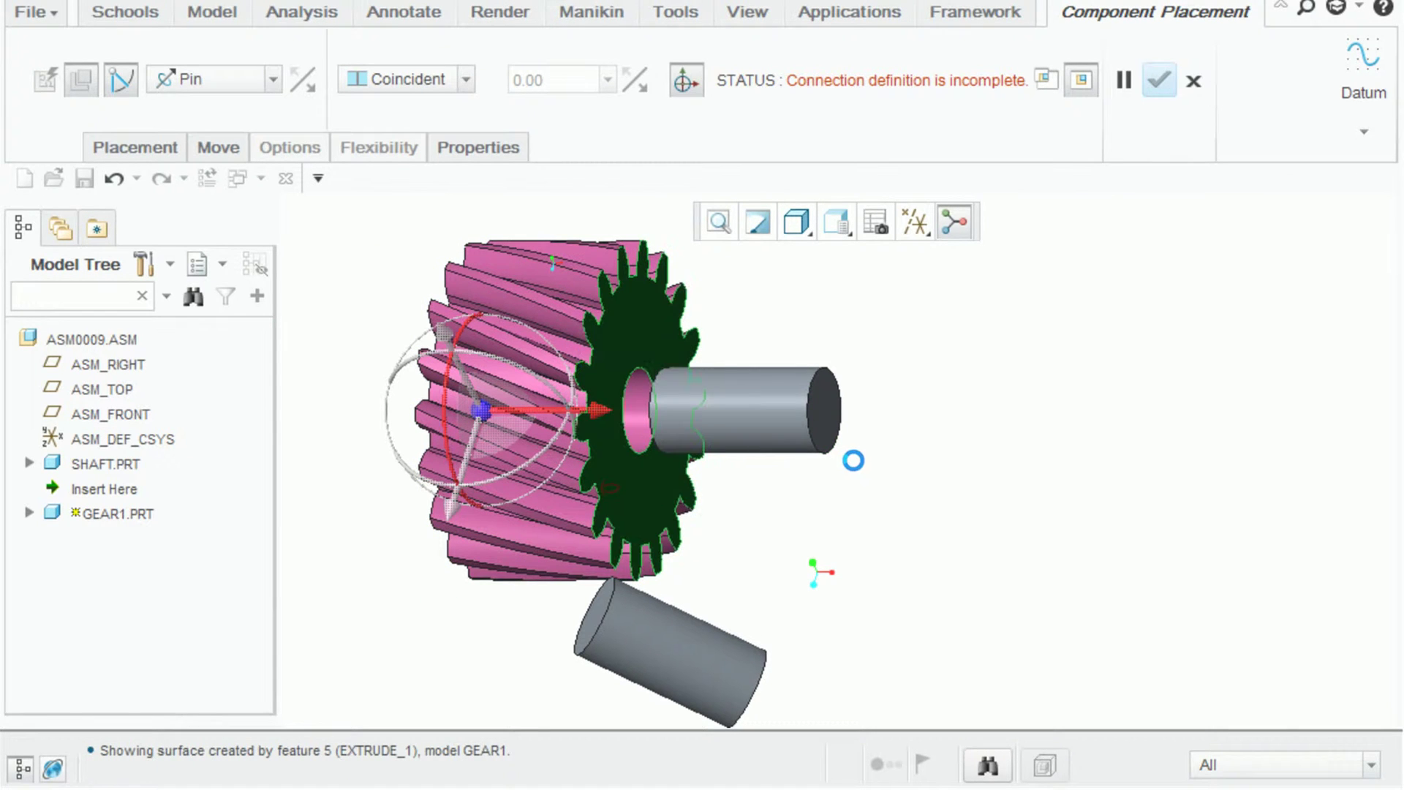
{"action": "left_click", "coordinate": [830, 423]}
{"action": "left_click", "coordinate": [1160, 82]}
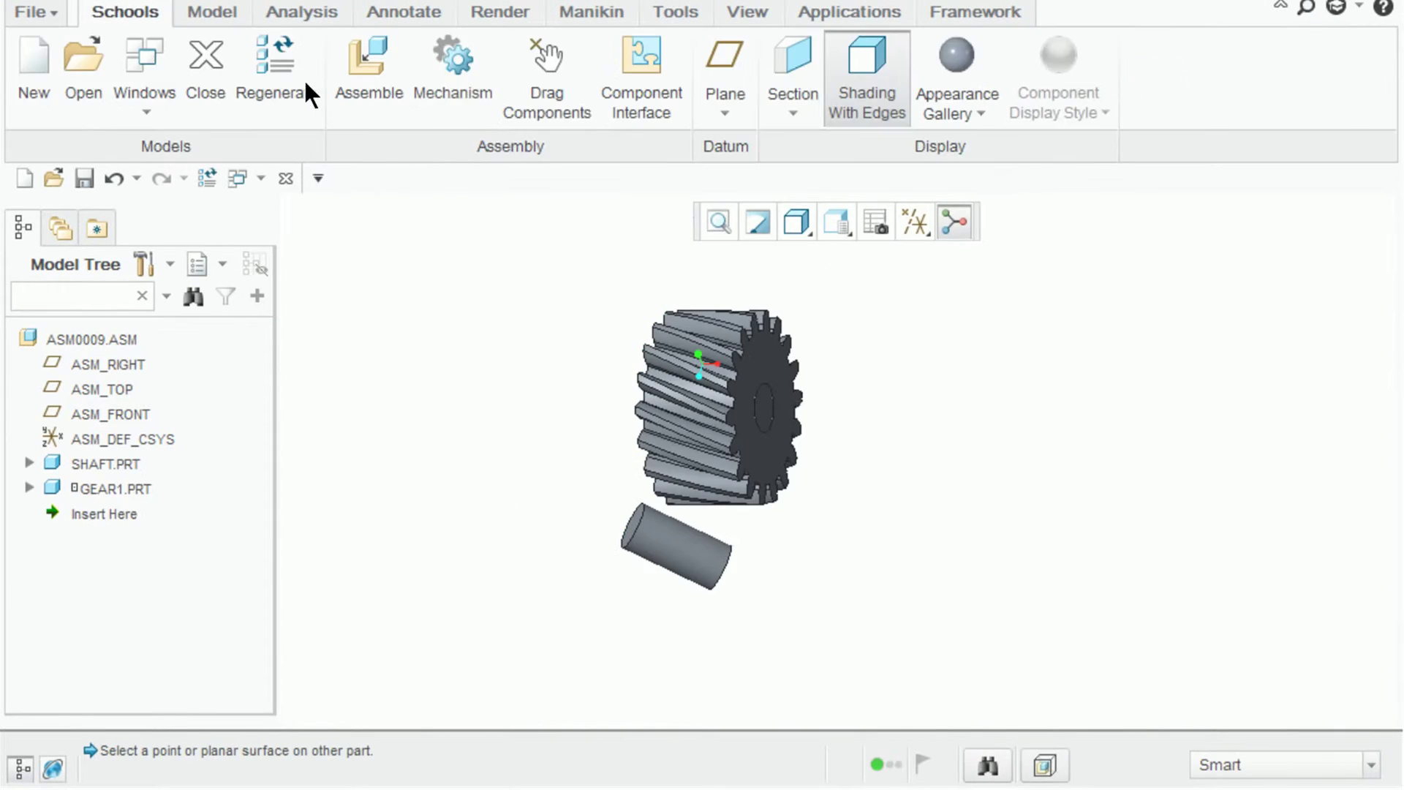
Step: Pin gear2.prt to the angled shaft, aligning its bore and seating it against the shaft end
{"action": "left_click", "coordinate": [365, 51]}
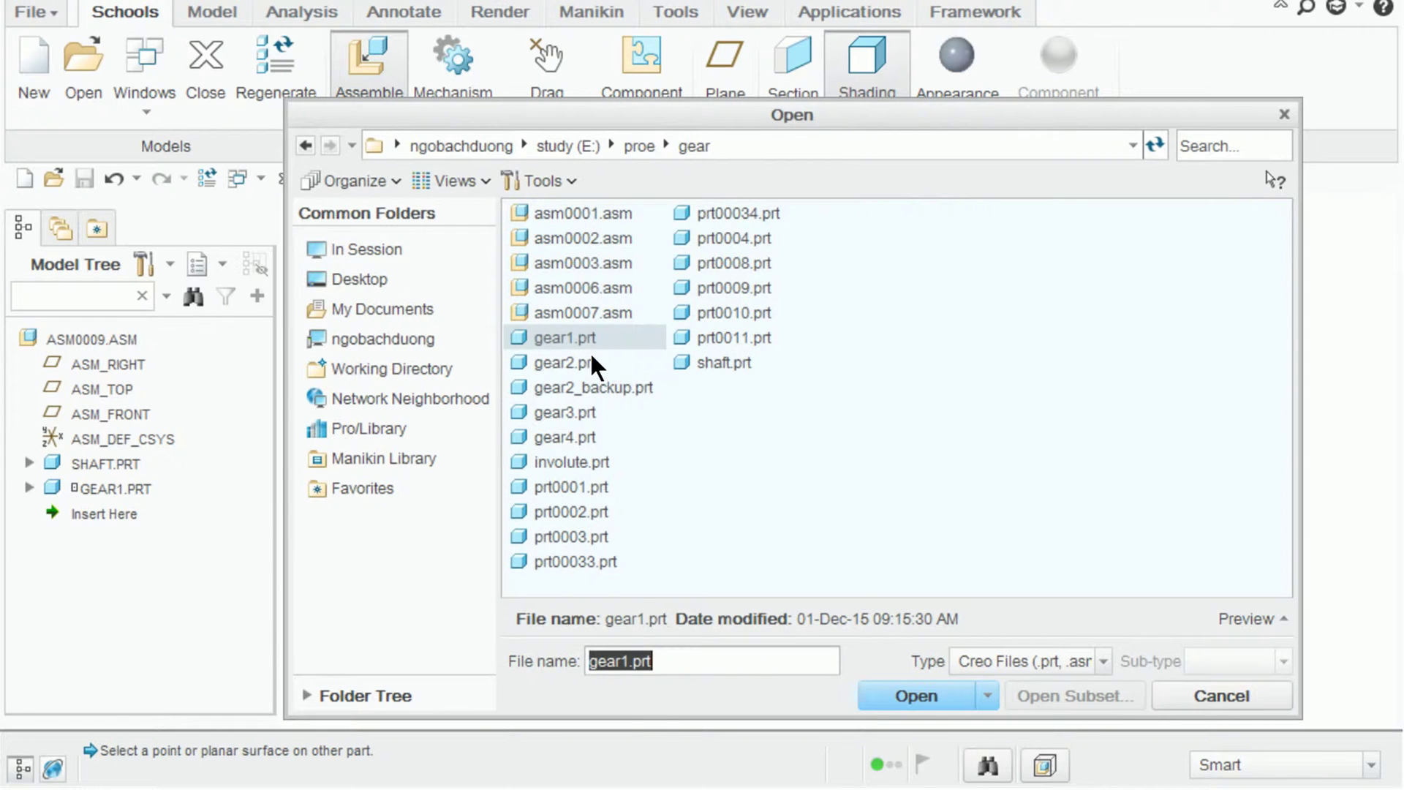
{"action": "double_click", "coordinate": [578, 362]}
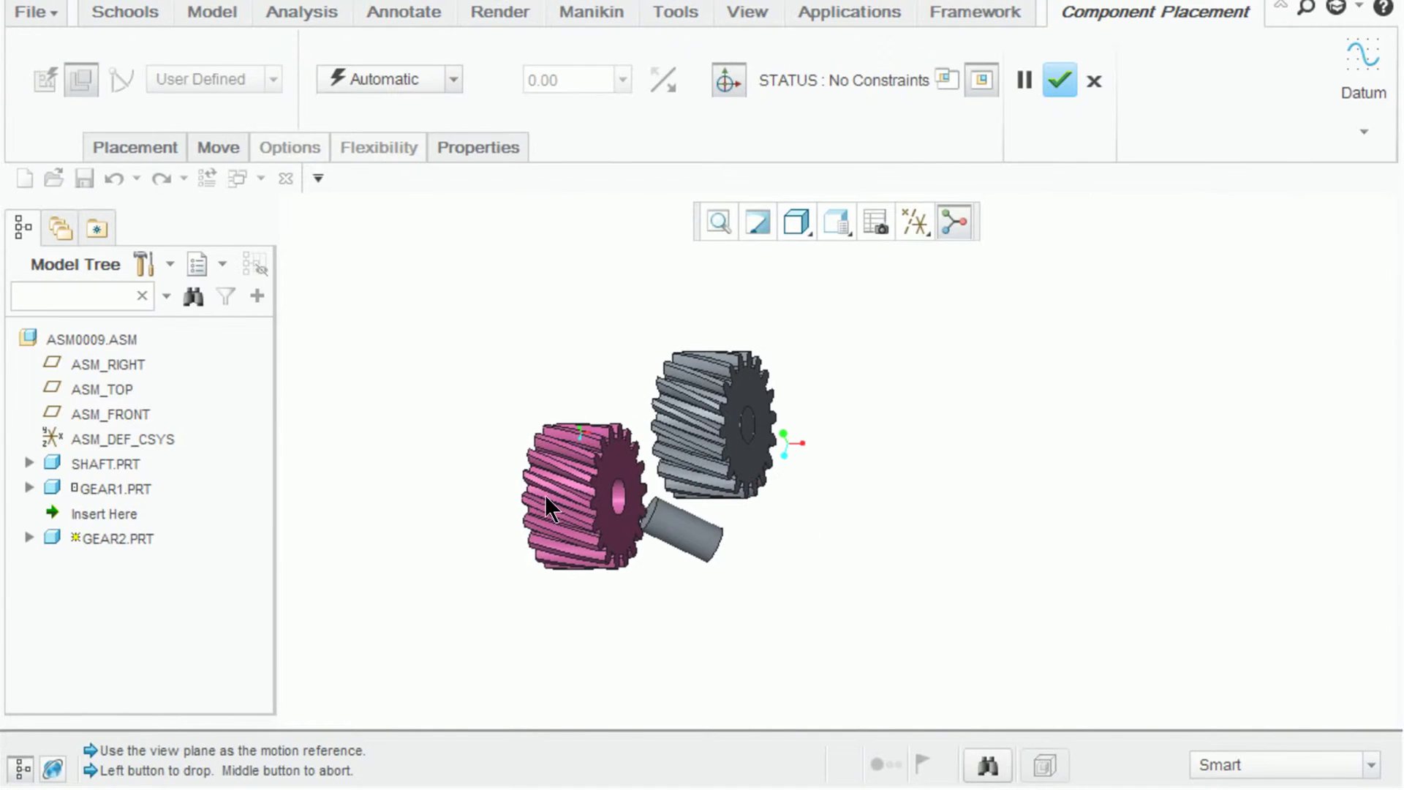
{"action": "left_click", "coordinate": [545, 494]}
{"action": "left_click", "coordinate": [218, 77]}
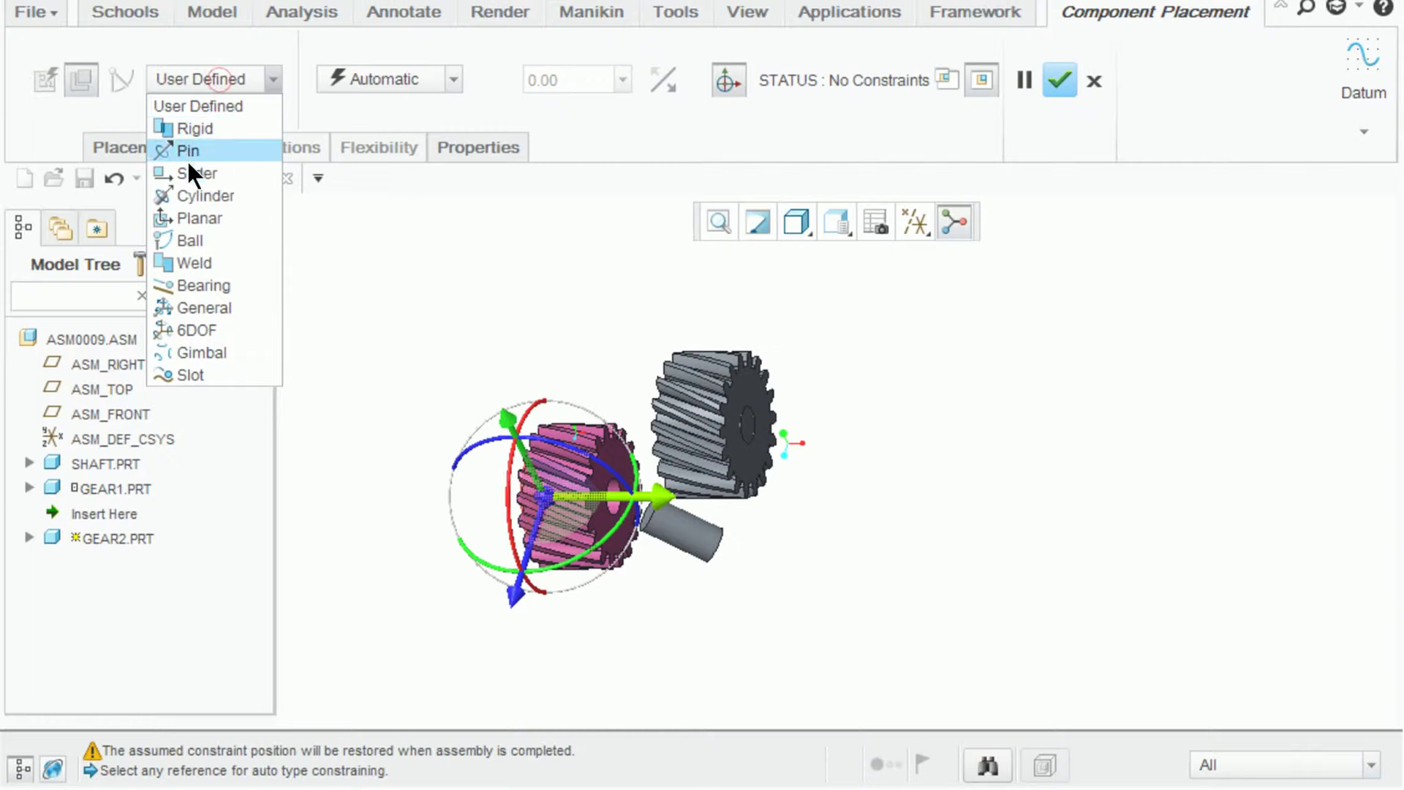
{"action": "left_click", "coordinate": [189, 155]}
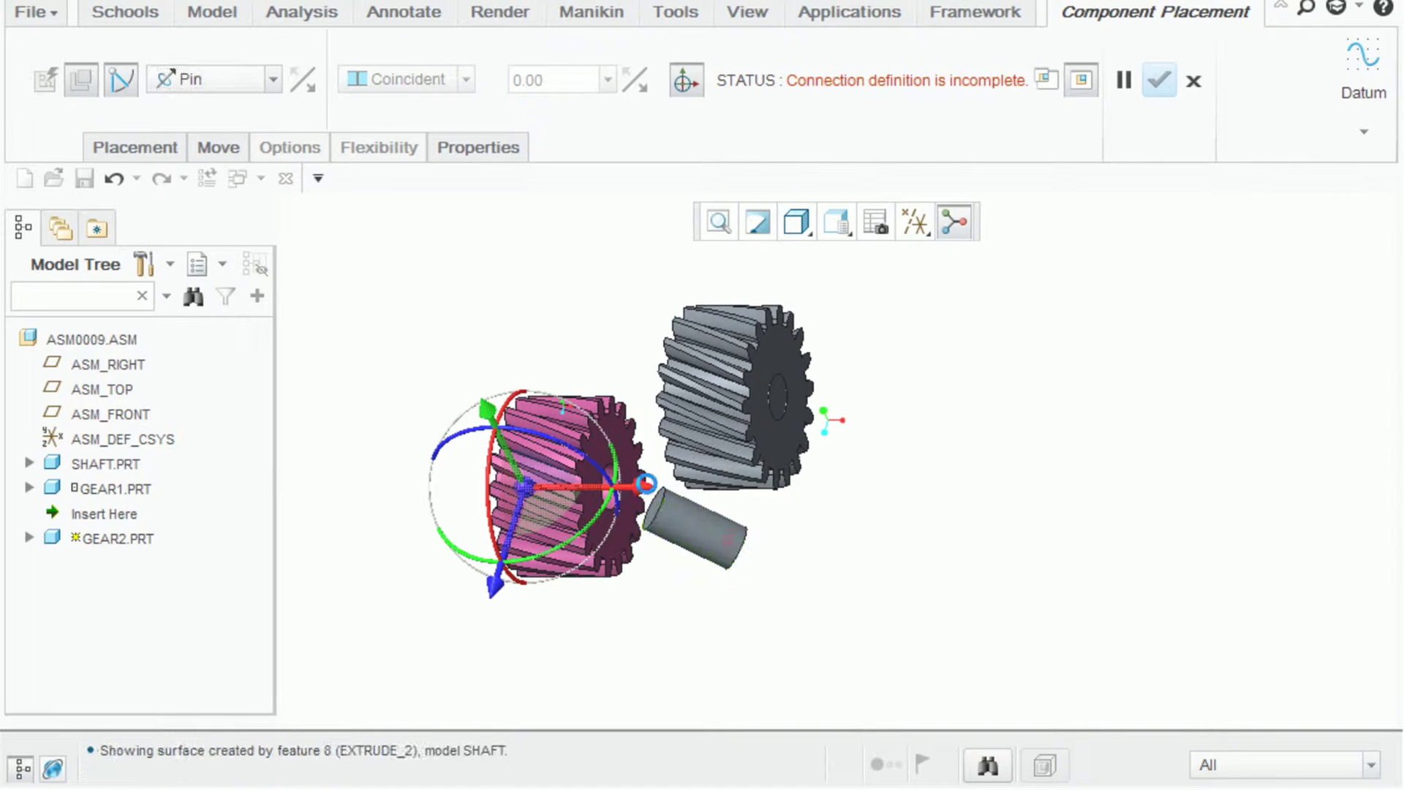
{"action": "left_click", "coordinate": [729, 538]}
{"action": "scroll", "coordinate": [603, 476], "scroll_direction": "up", "scroll_amount": 5}
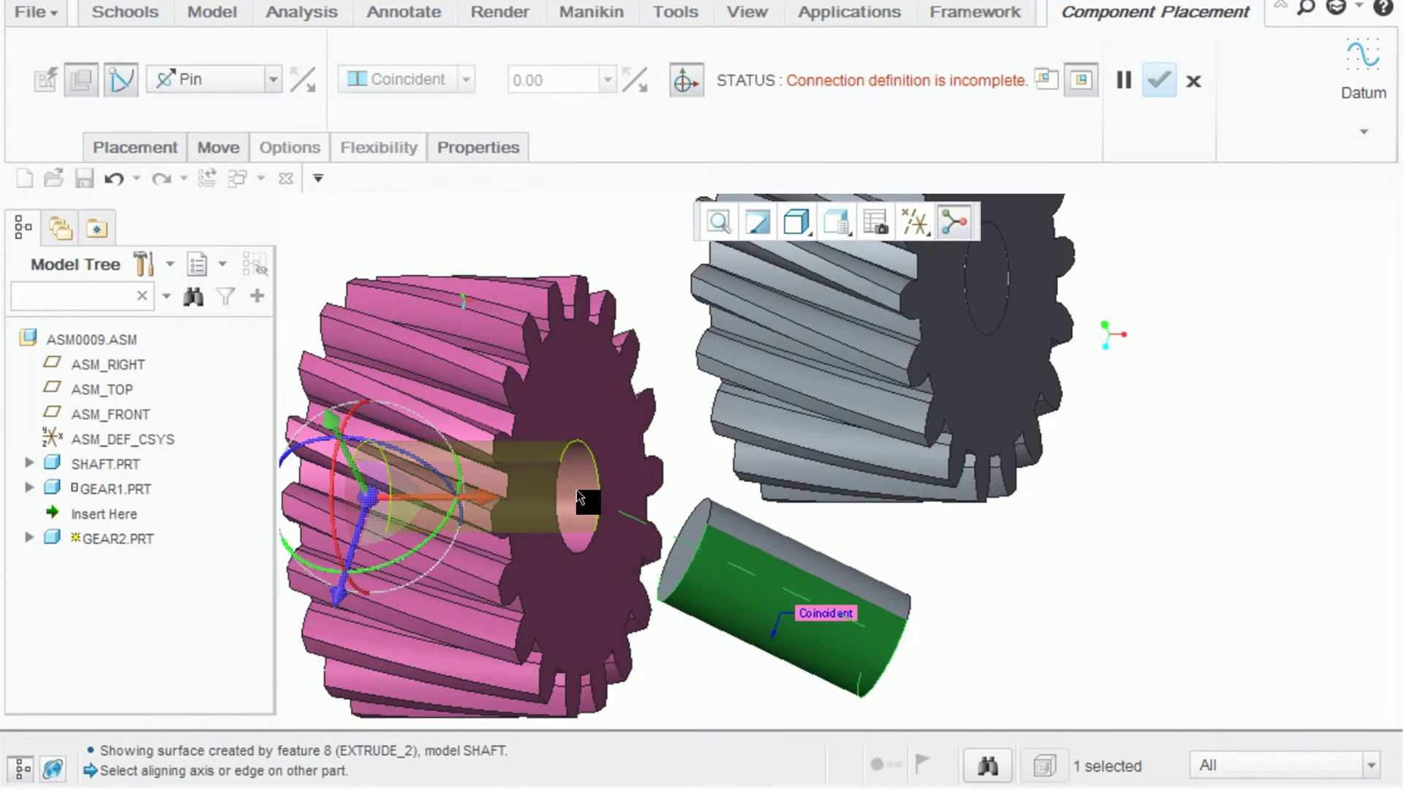
{"action": "left_click", "coordinate": [578, 497]}
{"action": "scroll", "coordinate": [855, 549], "scroll_direction": "down", "scroll_amount": 5}
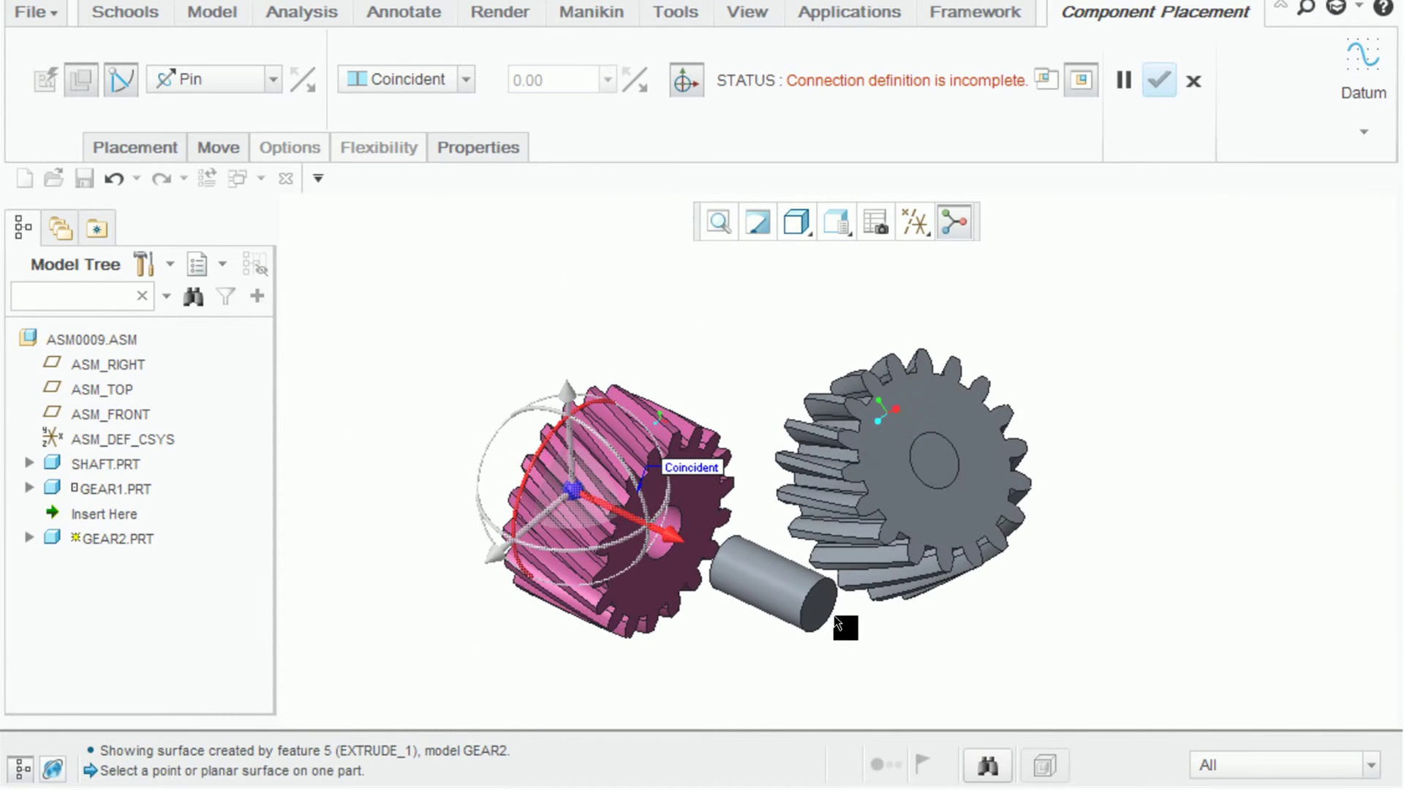
{"action": "left_click", "coordinate": [813, 604]}
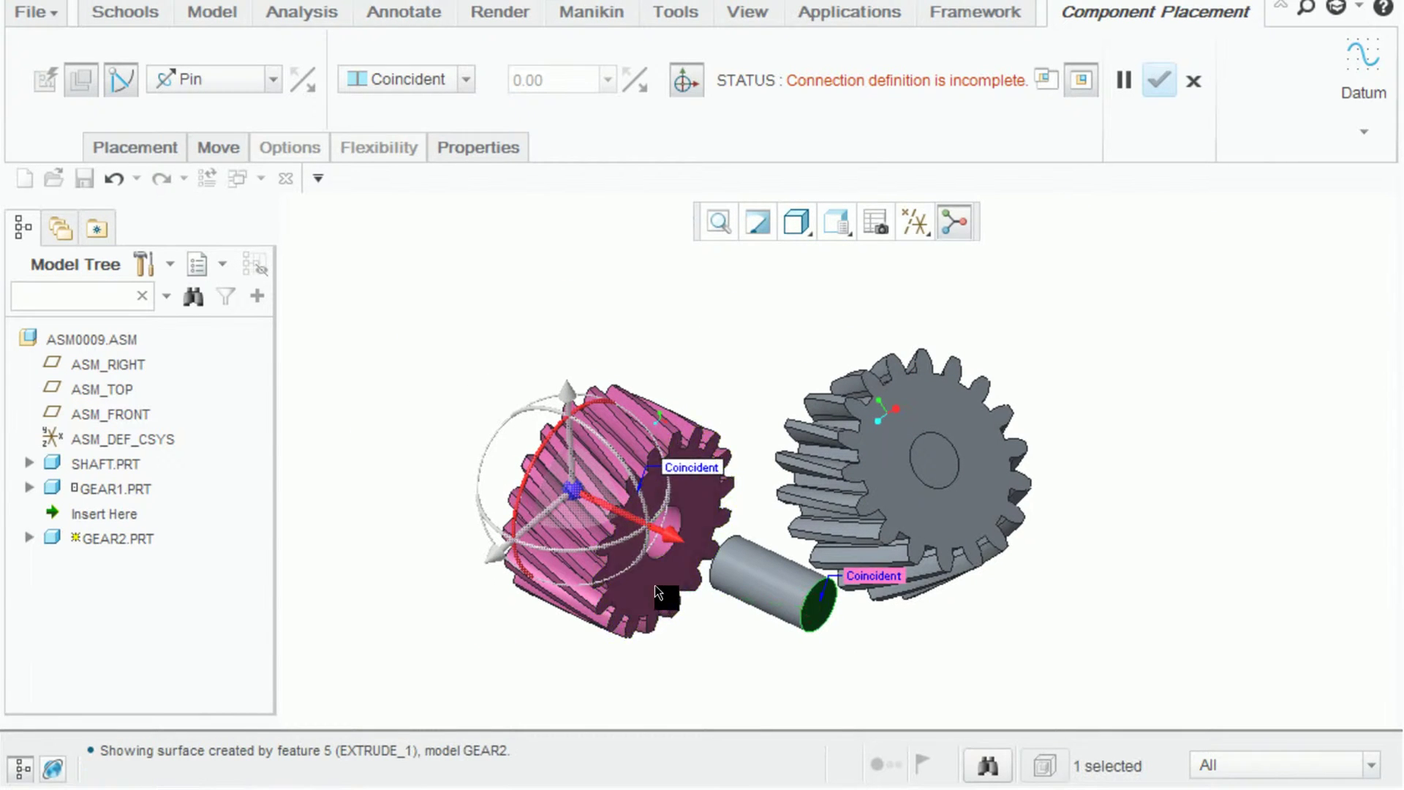
{"action": "left_click", "coordinate": [680, 577]}
{"action": "left_click", "coordinate": [1159, 83]}
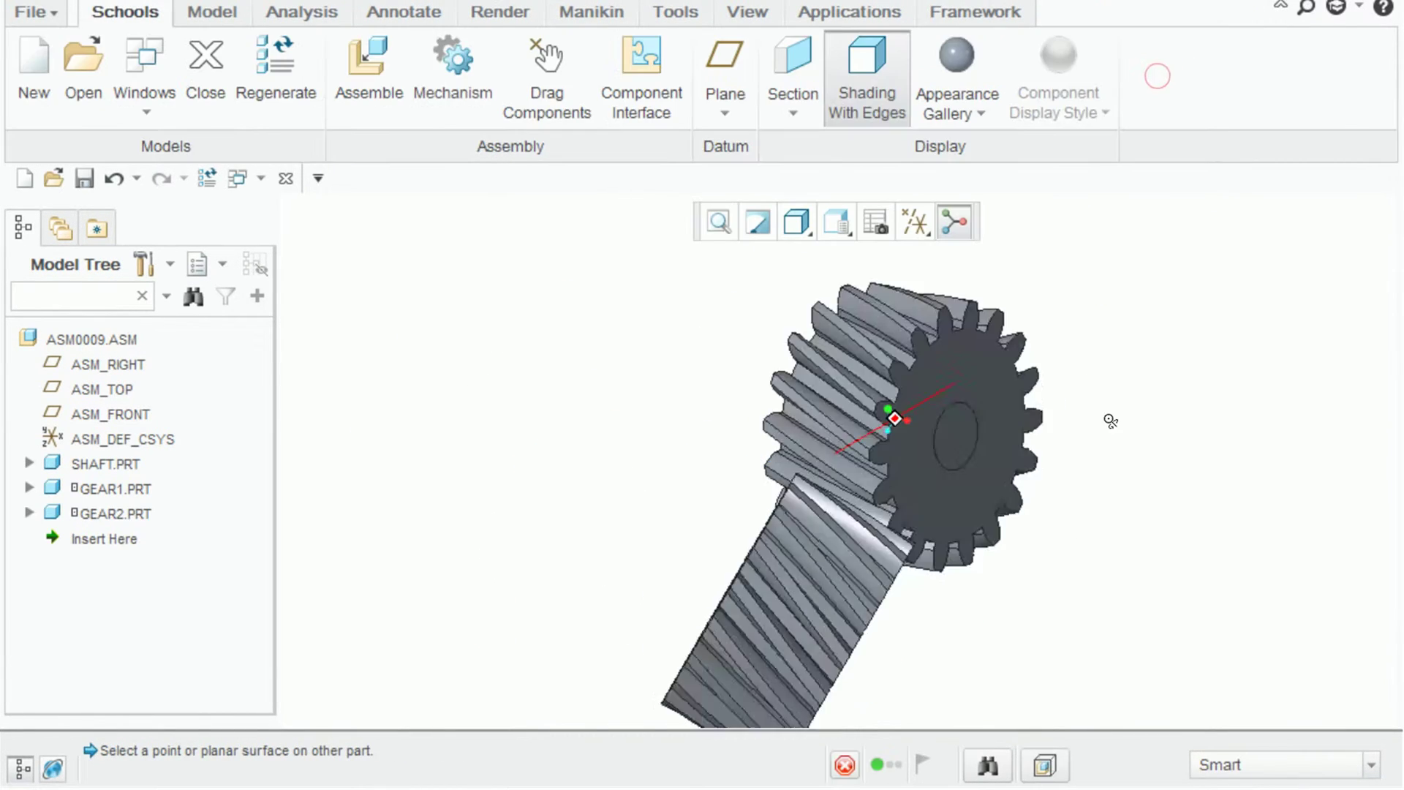
Step: Give GEAR1 a gold metal appearance from the Appearance Gallery
{"action": "left_click", "coordinate": [959, 112]}
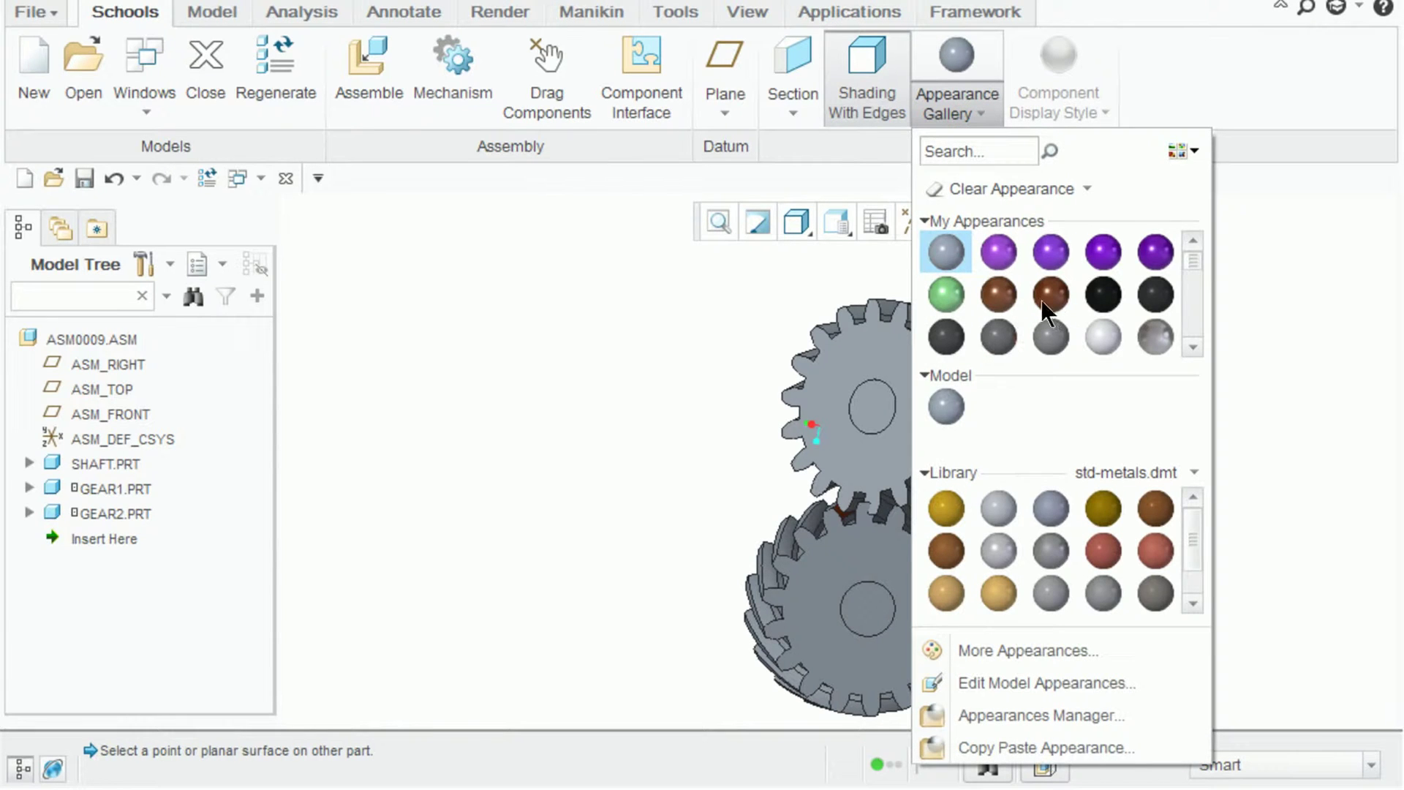
{"action": "left_click", "coordinate": [996, 589]}
{"action": "left_click", "coordinate": [943, 420]}
{"action": "left_click", "coordinate": [1259, 25]}
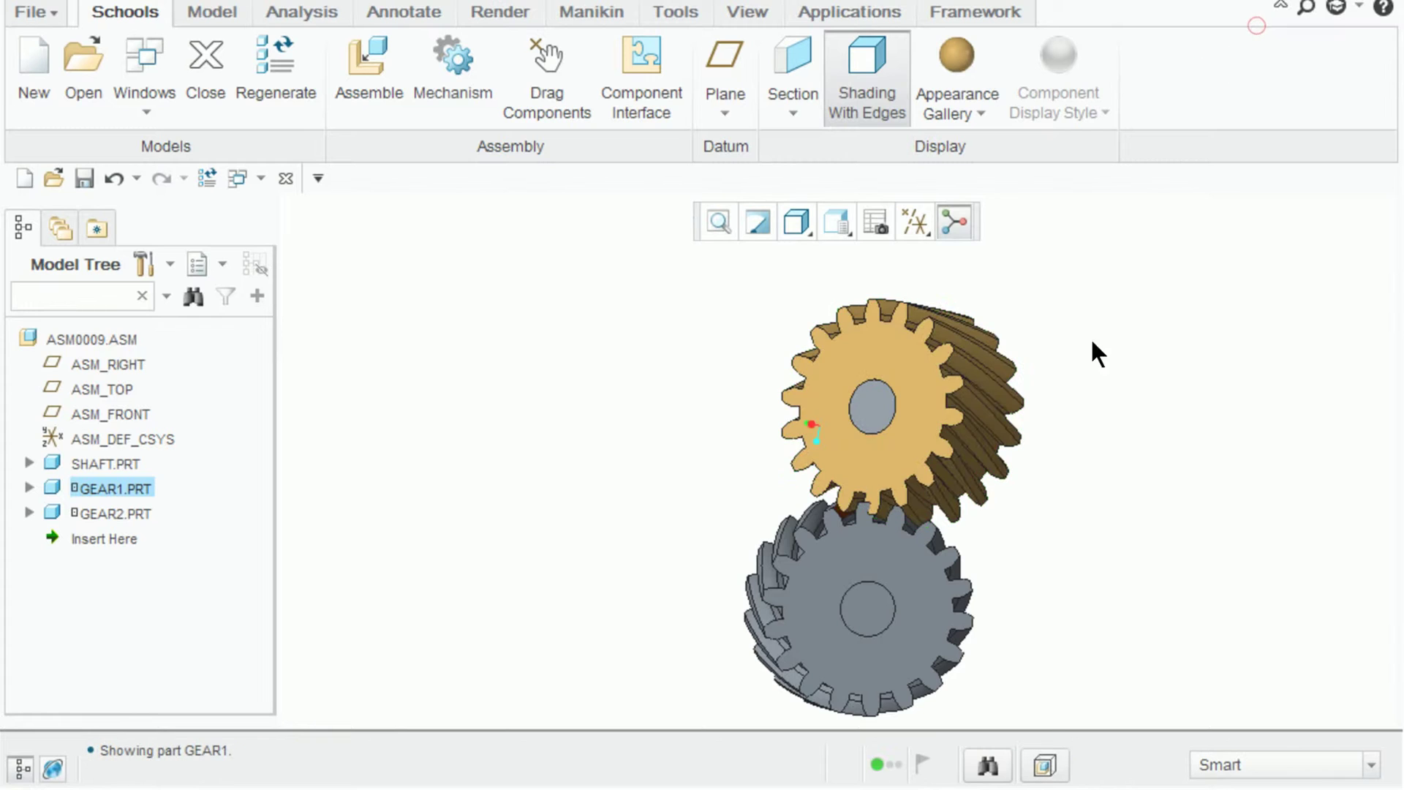
Step: Apply a grey std-metals appearance to GEAR2
{"action": "middle_click_drag", "start_coordinate": [1090, 336], "coordinate": [1088, 375]}
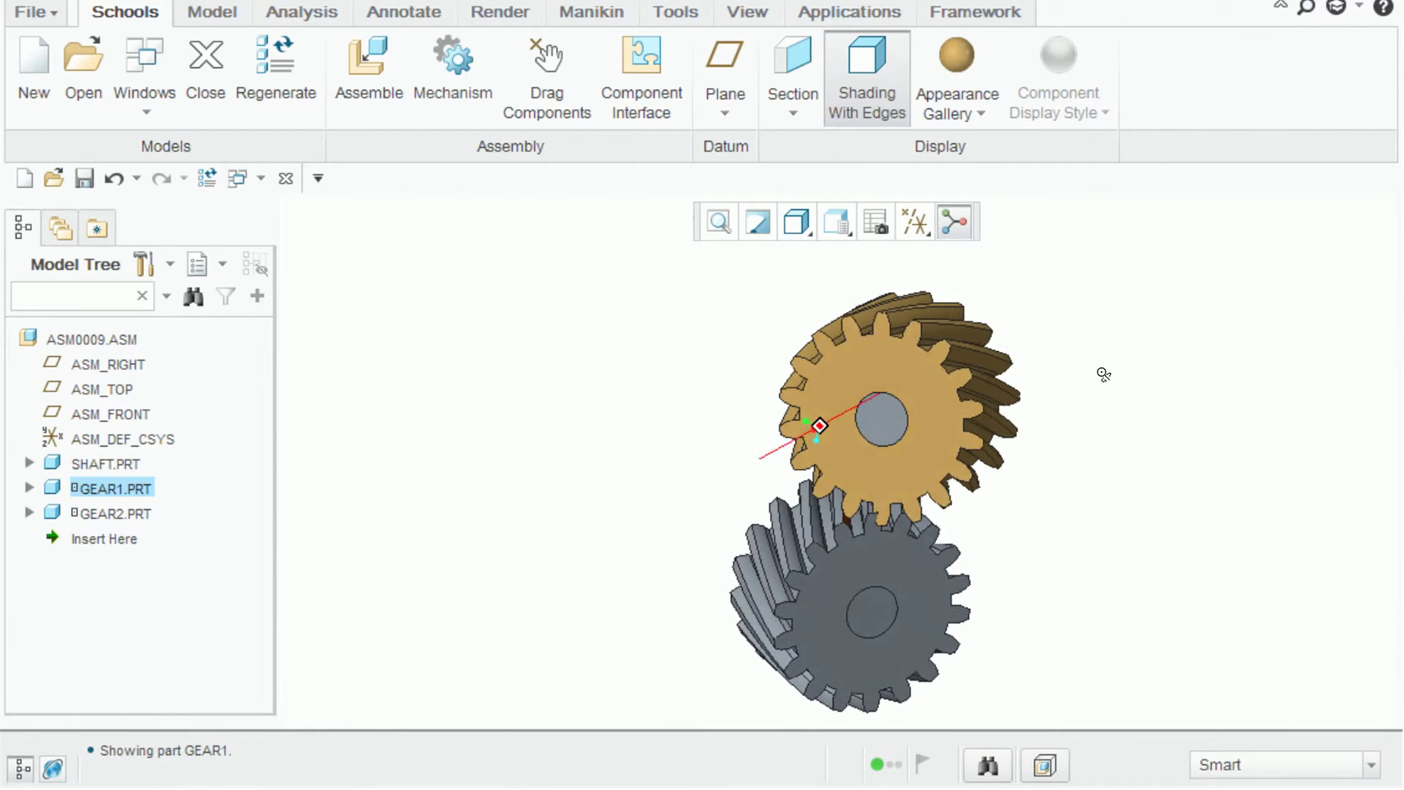
{"action": "left_click", "coordinate": [971, 120]}
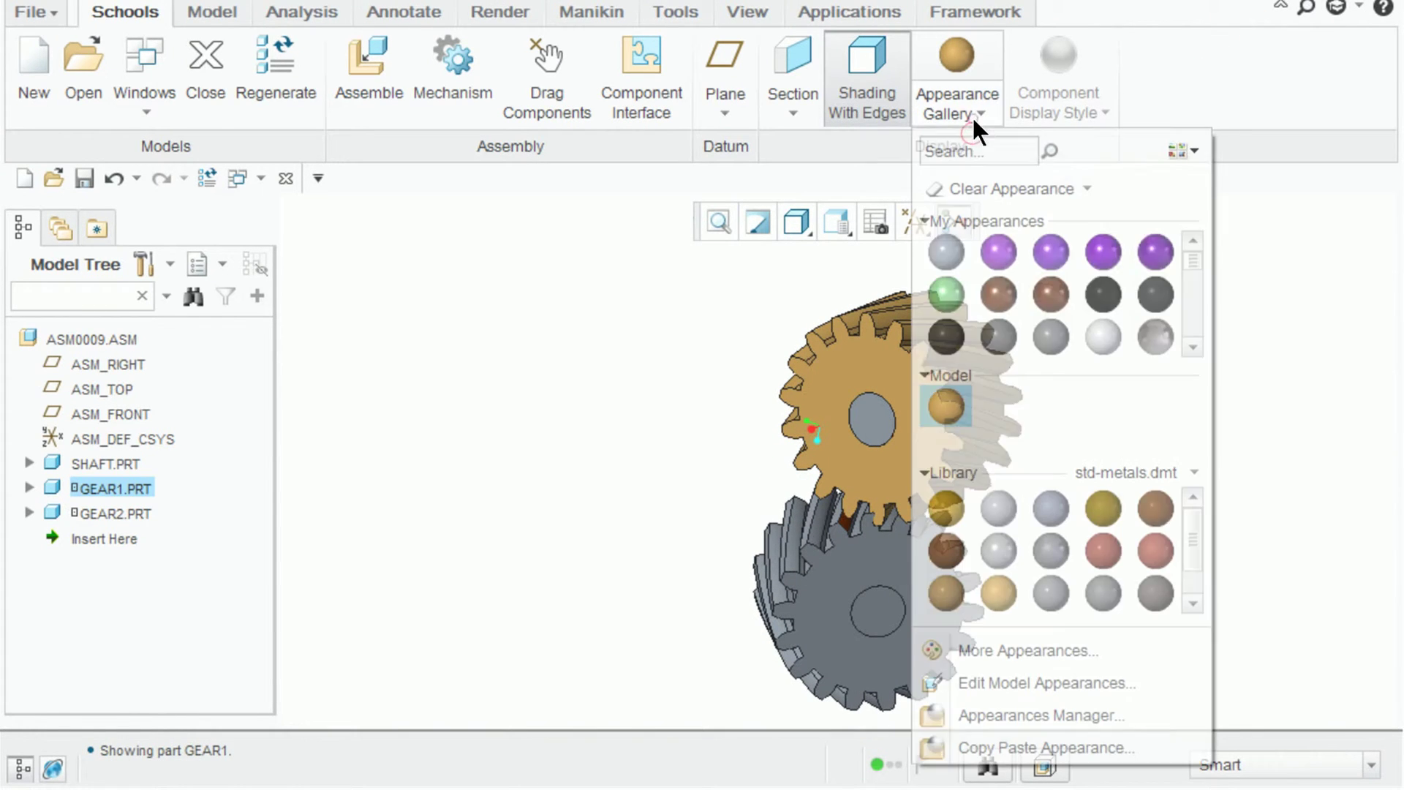
{"action": "left_click", "coordinate": [1095, 591]}
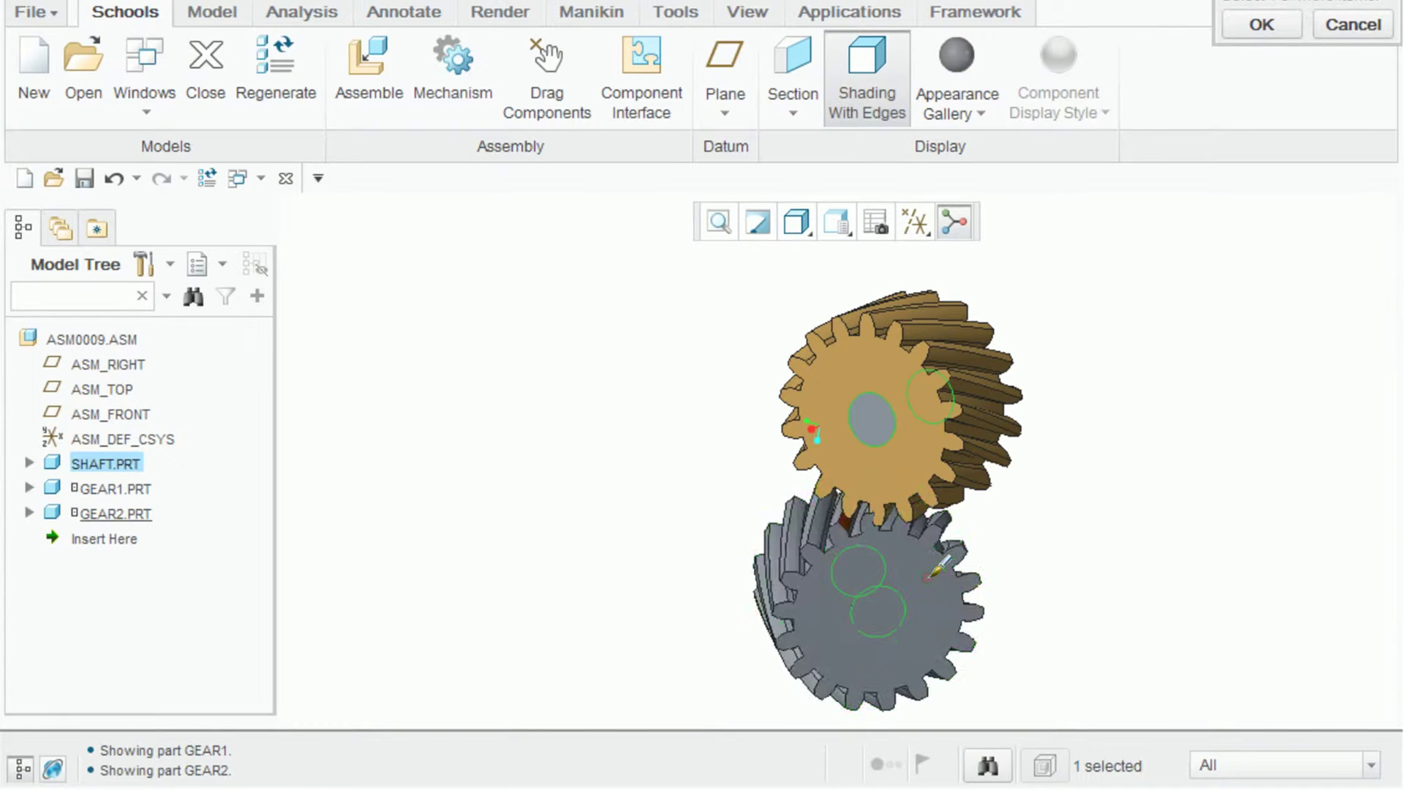
{"action": "left_click", "coordinate": [1269, 33]}
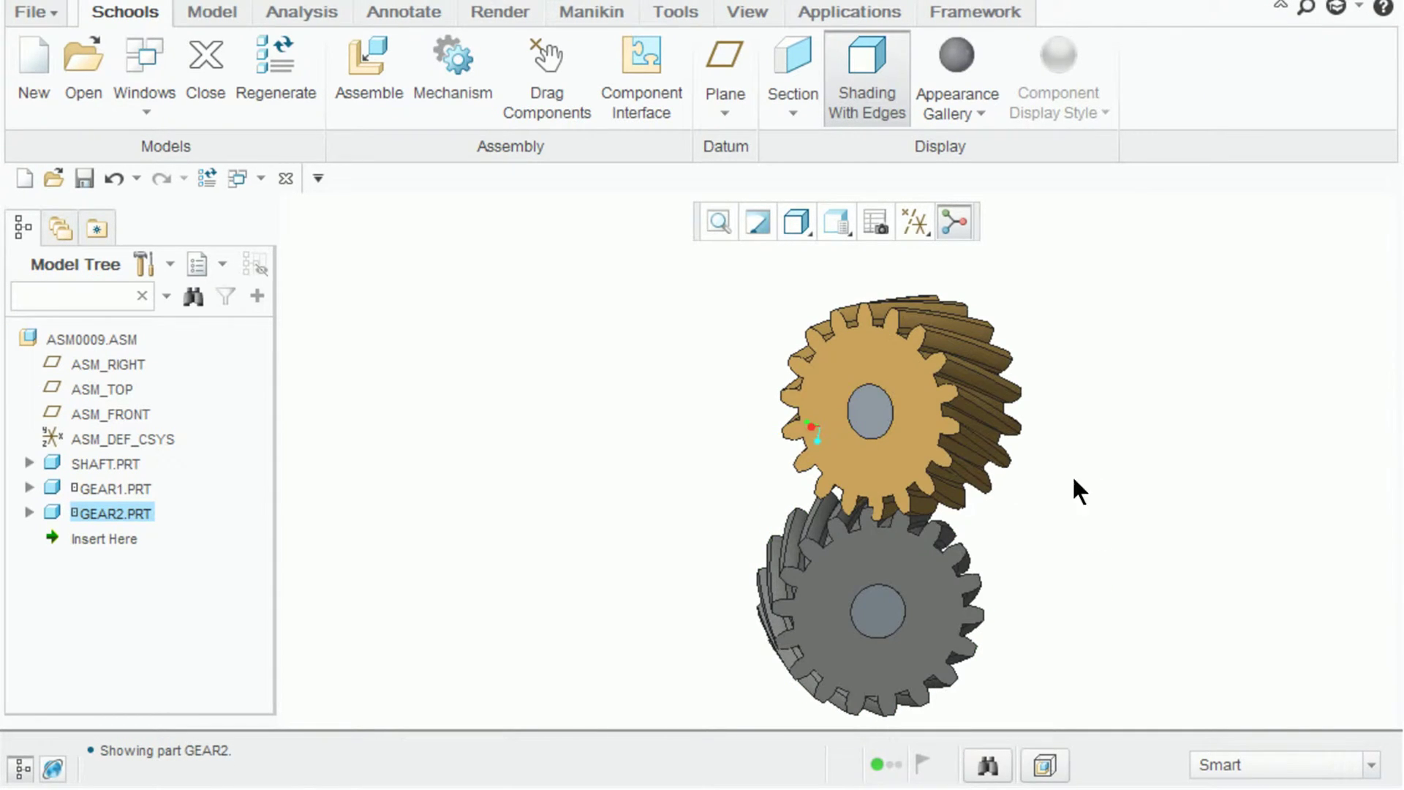
Step: Create section XSEC0001 on datum plane ASM_RIGHT, with plane display turned on
{"action": "left_click", "coordinate": [792, 63]}
{"action": "left_click", "coordinate": [909, 227]}
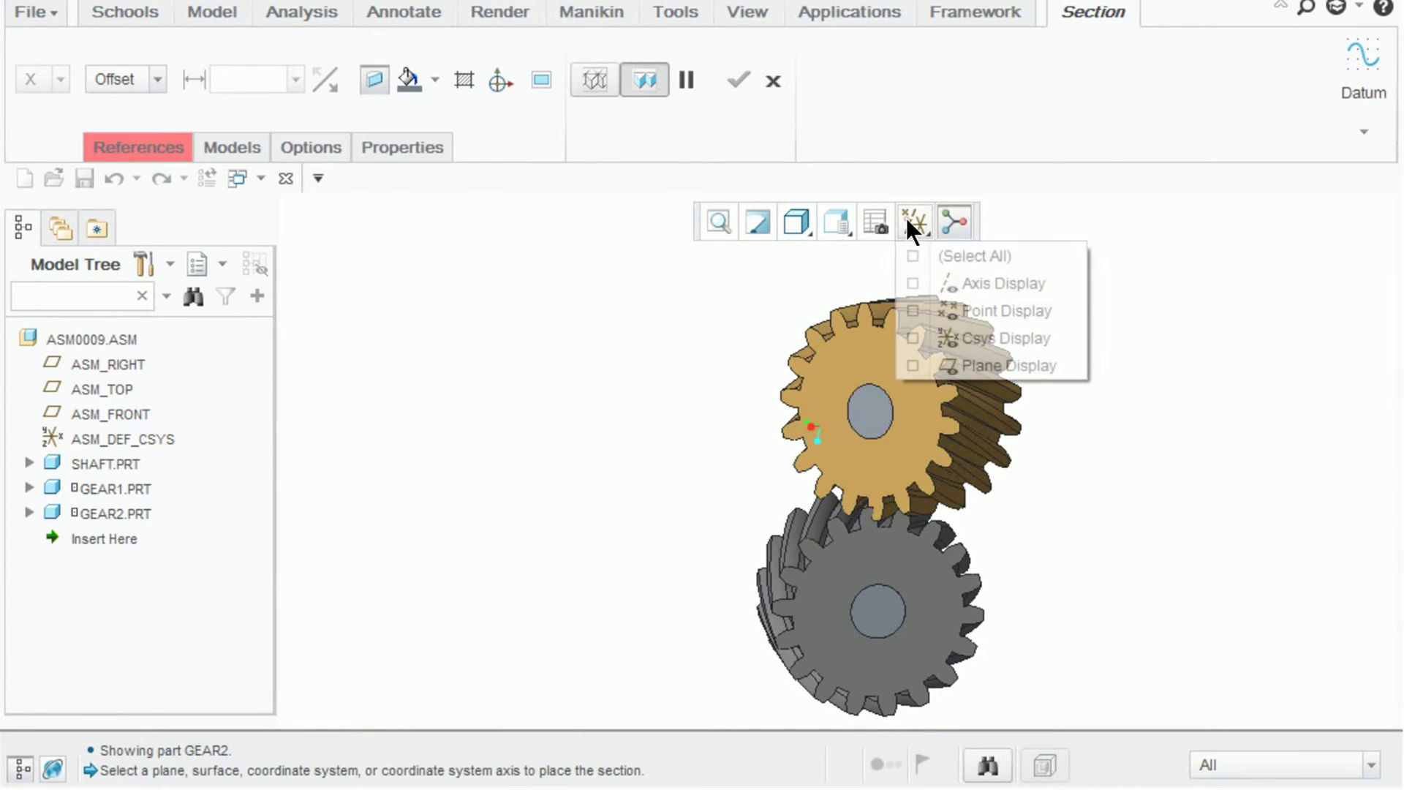
{"action": "left_click", "coordinate": [927, 364]}
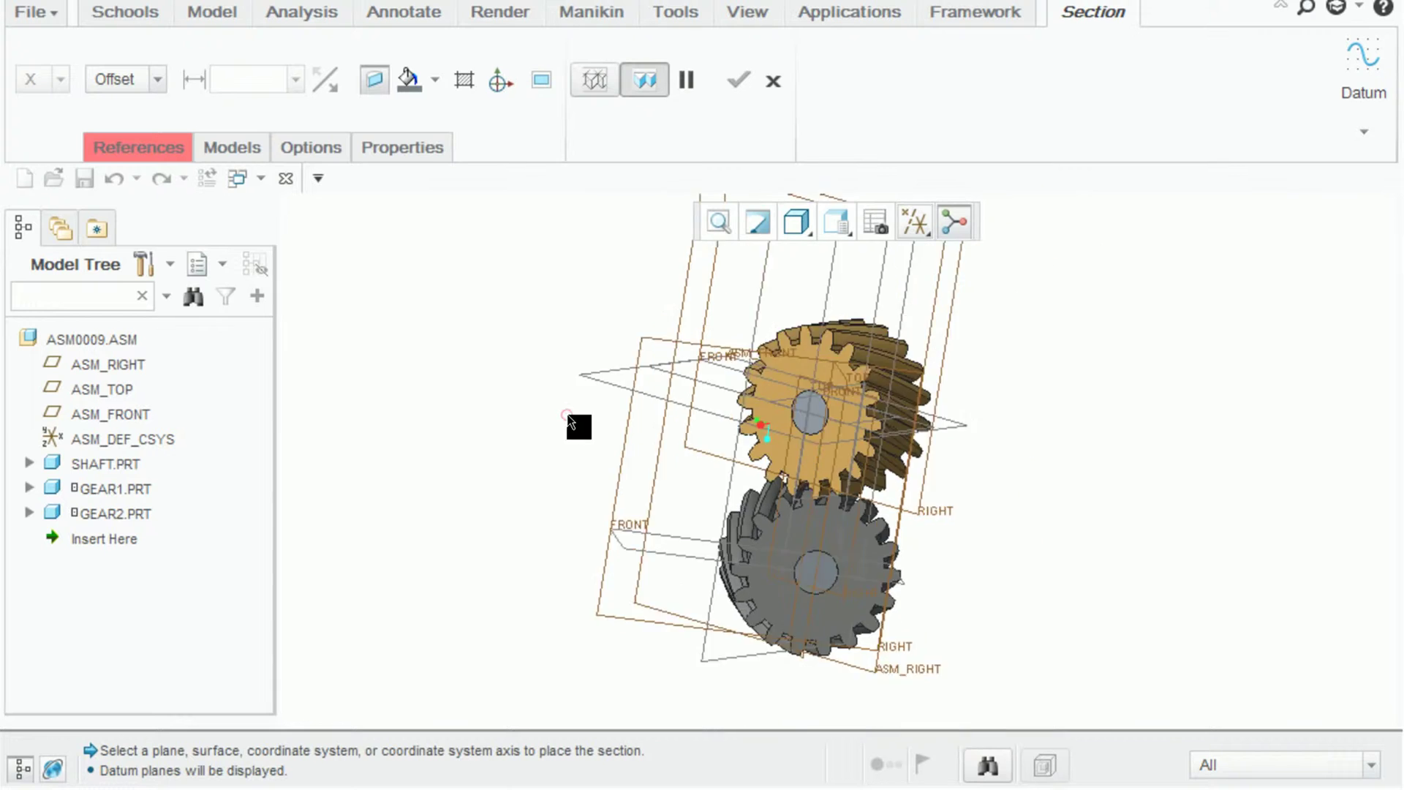
{"action": "middle_click_drag", "start_coordinate": [571, 422], "coordinate": [909, 436]}
{"action": "middle_click_drag", "start_coordinate": [886, 353], "coordinate": [878, 396]}
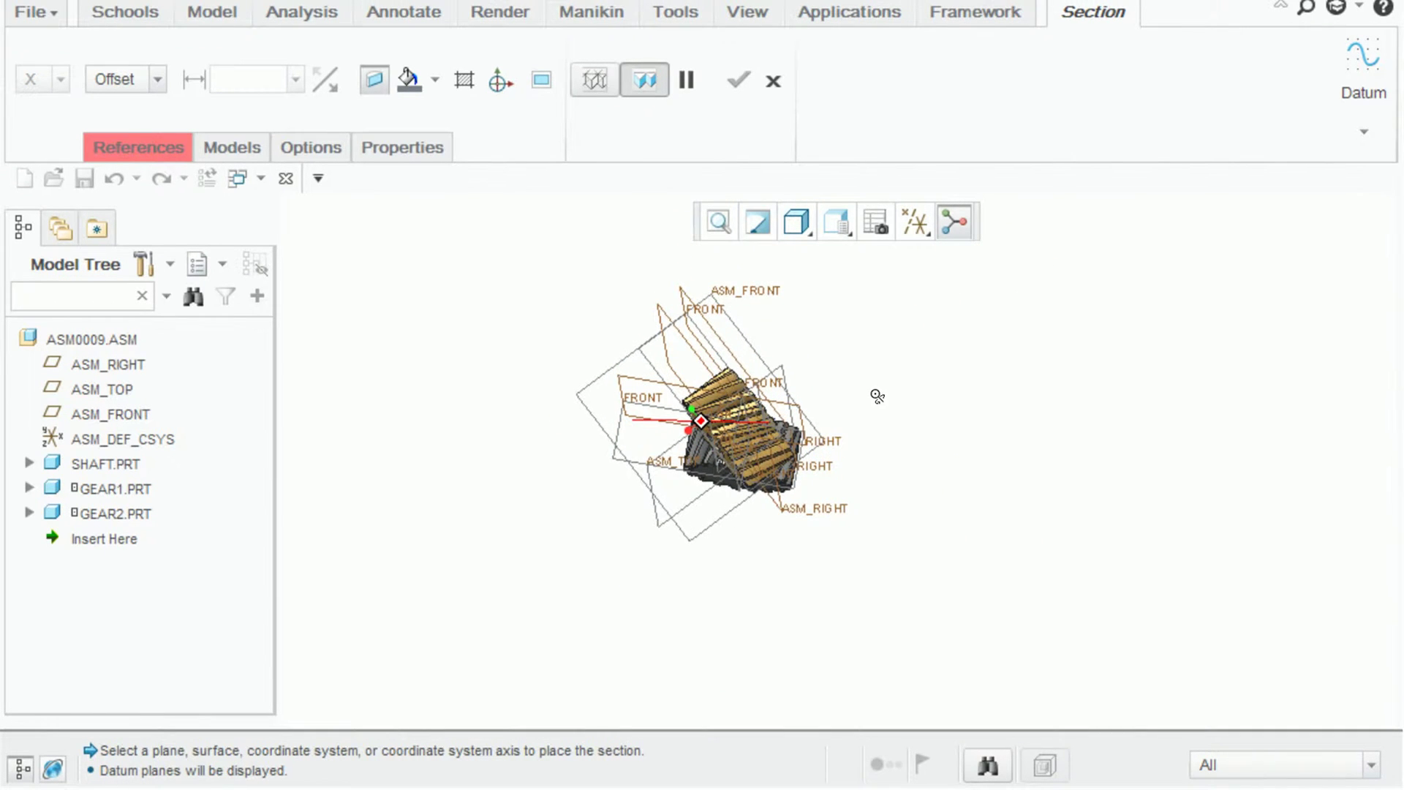
{"action": "left_click", "coordinate": [697, 354]}
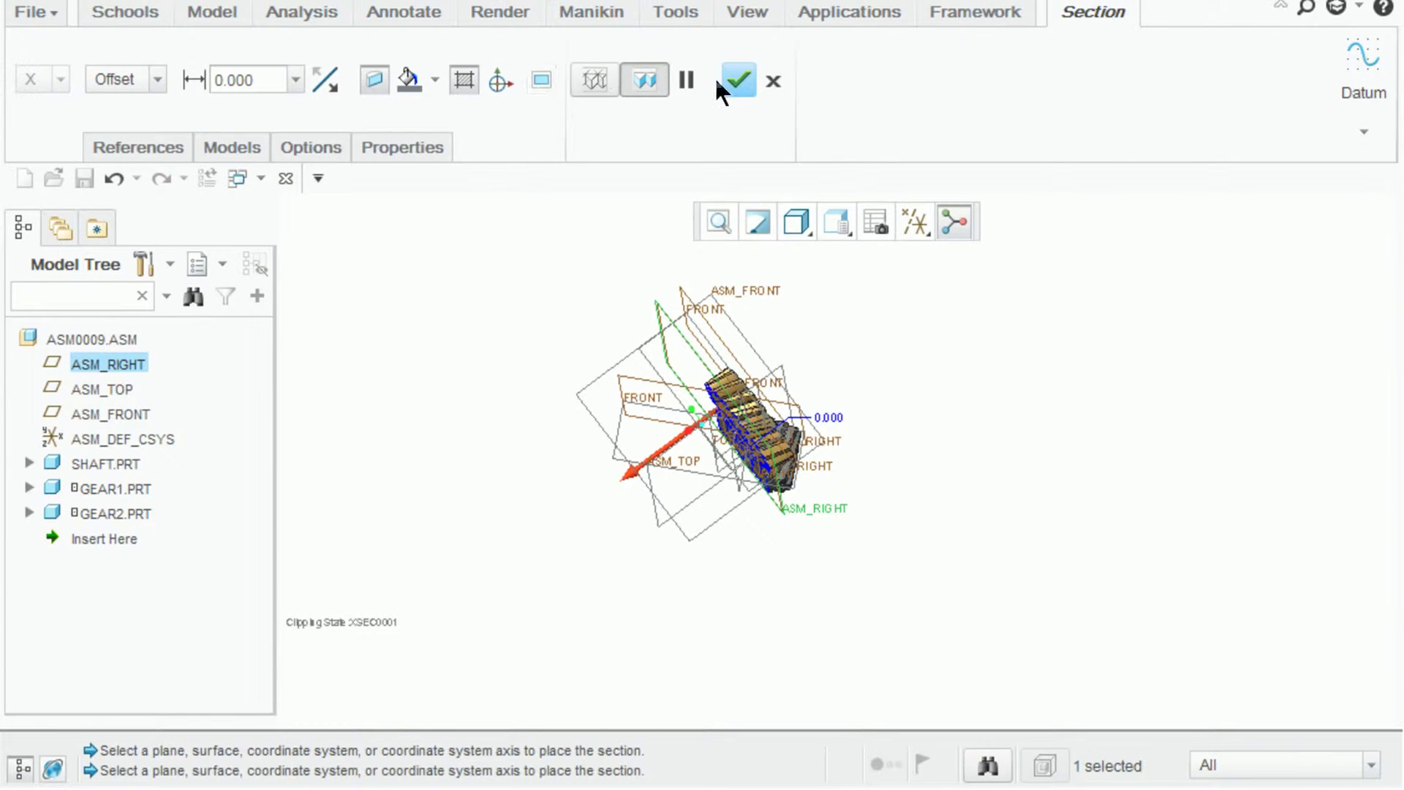
{"action": "left_click", "coordinate": [740, 79]}
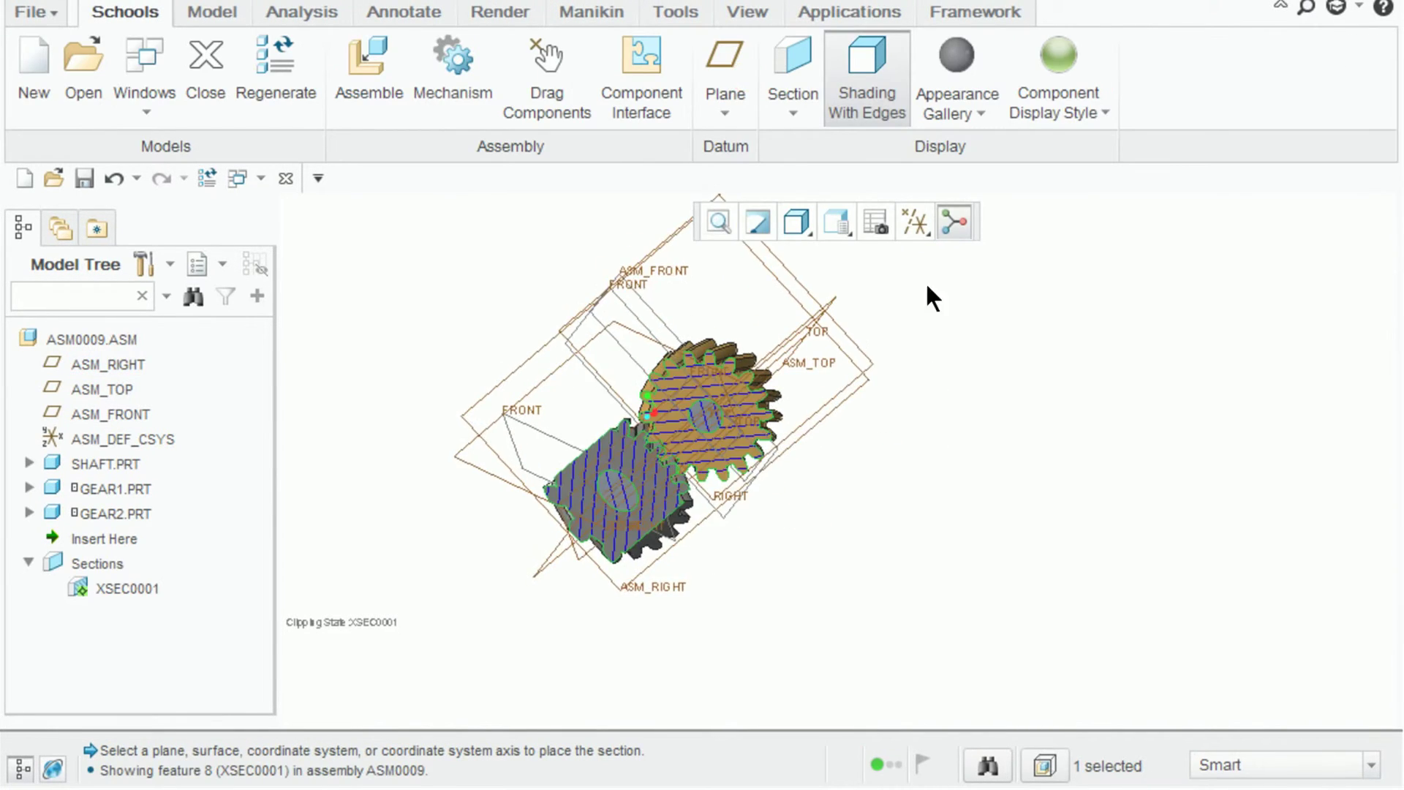
Step: Hide the datum planes and drag the upper gear into a new meshing position
{"action": "left_click", "coordinate": [914, 221]}
{"action": "left_click", "coordinate": [913, 366]}
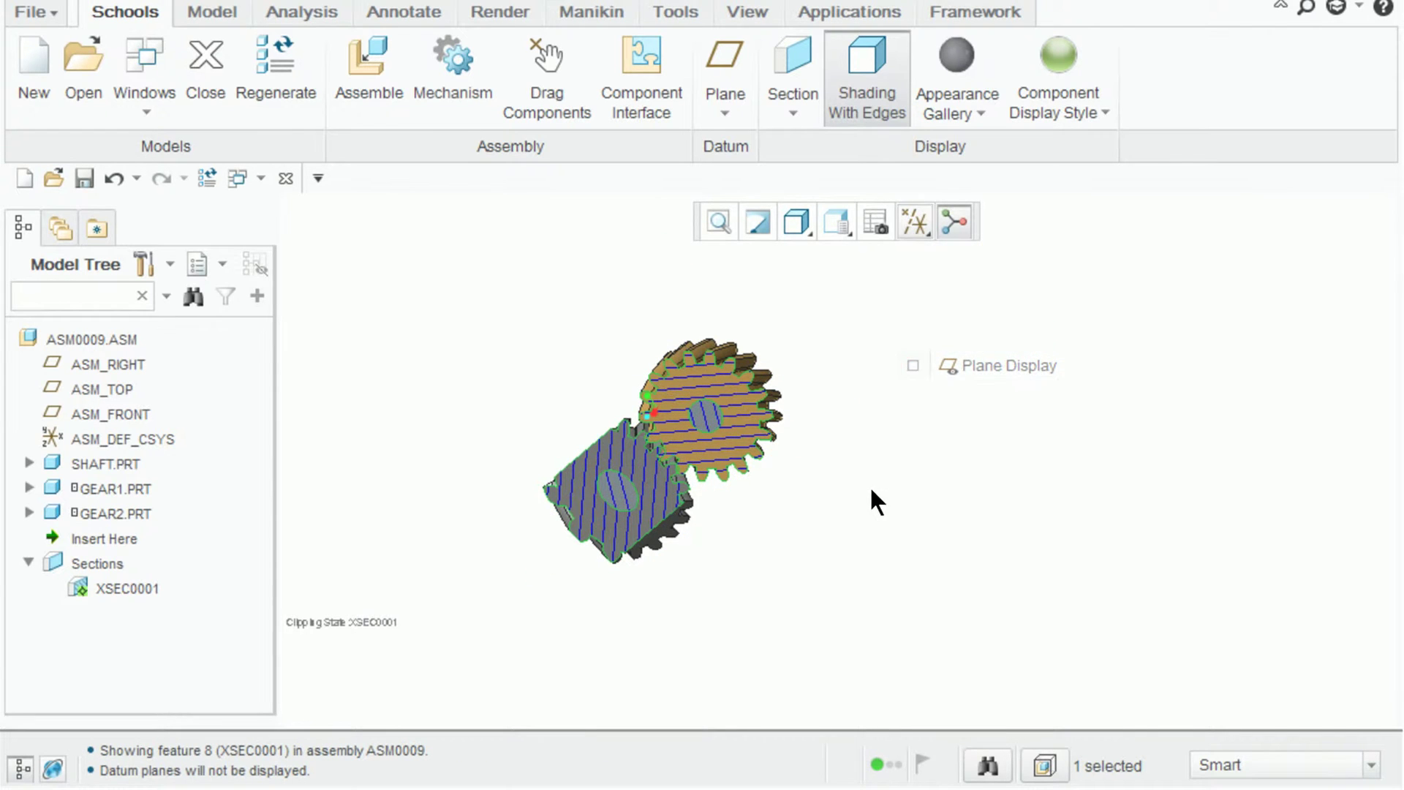
{"action": "scroll", "coordinate": [659, 388], "scroll_direction": "up", "scroll_amount": 5}
{"action": "left_click", "coordinate": [540, 55]}
{"action": "left_click", "coordinate": [644, 517]}
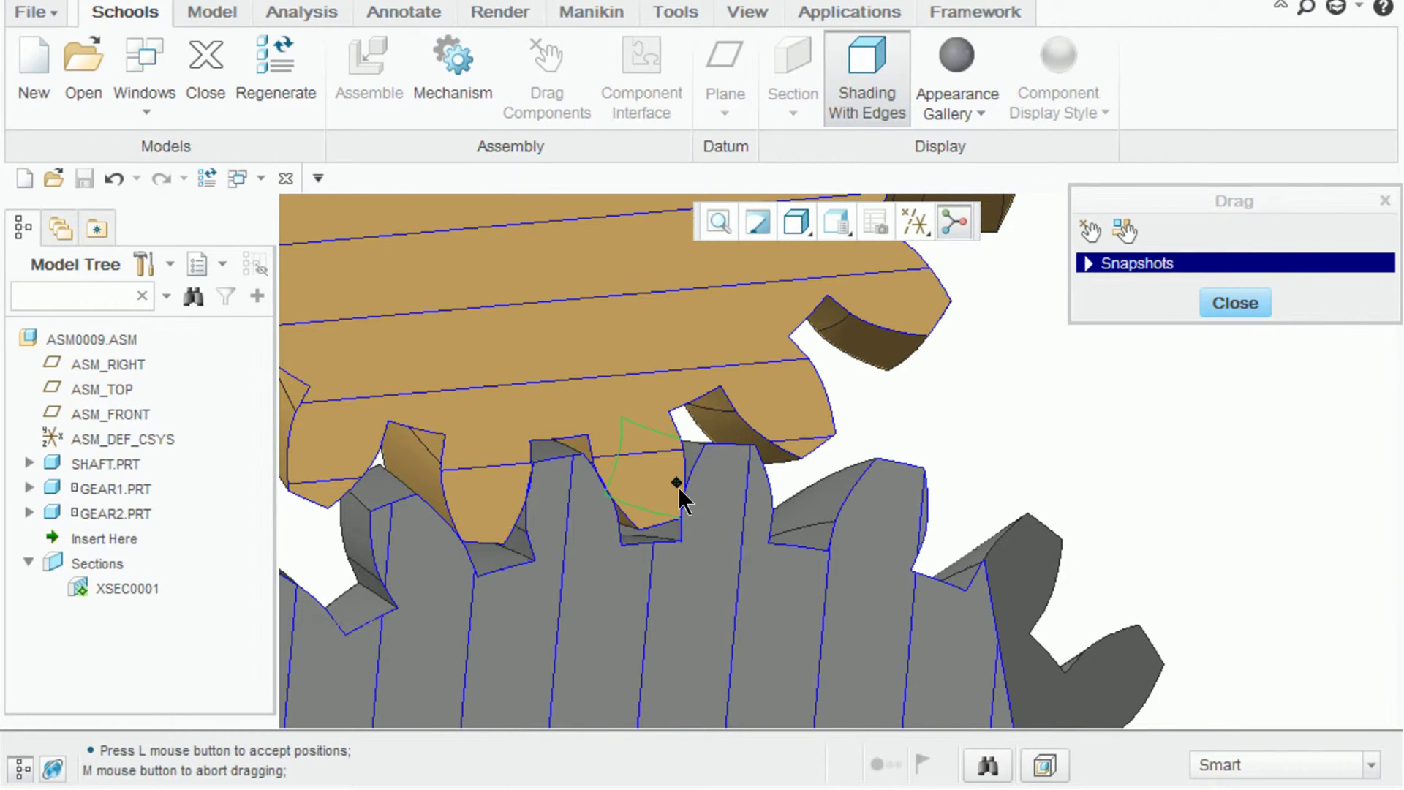
{"action": "left_click", "coordinate": [678, 487]}
{"action": "left_click", "coordinate": [1243, 303]}
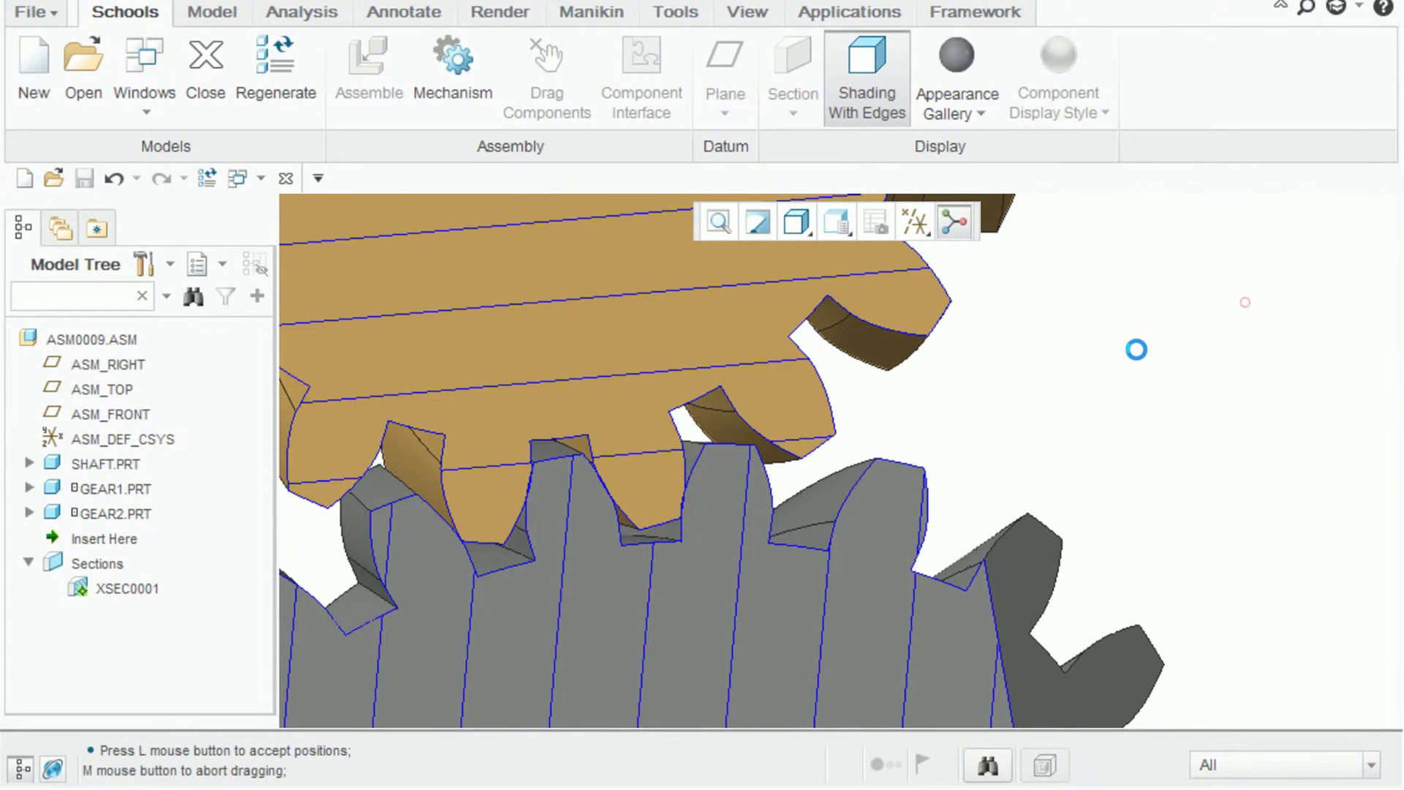
Step: Scroll the model tree and bring up the context menu for section XSEC0001
{"action": "scroll", "coordinate": [1044, 413], "scroll_direction": "down", "scroll_amount": 2}
{"action": "scroll", "coordinate": [1044, 410], "scroll_direction": "down", "scroll_amount": 2}
{"action": "scroll", "coordinate": [1076, 414], "scroll_direction": "down", "scroll_amount": 2}
{"action": "scroll", "coordinate": [1036, 409], "scroll_direction": "down", "scroll_amount": 1}
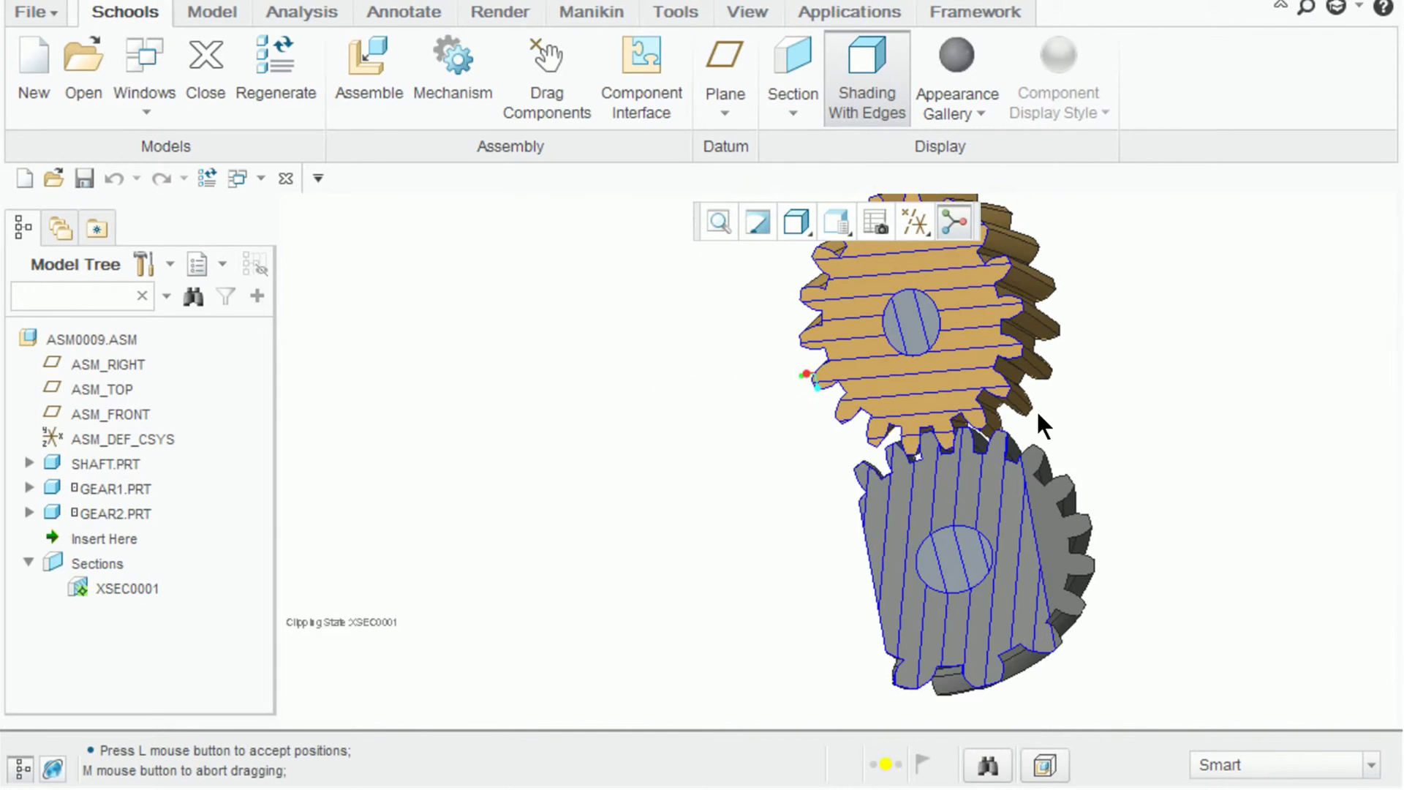
{"action": "scroll", "coordinate": [1129, 418], "scroll_direction": "up", "scroll_amount": 2}
{"action": "scroll", "coordinate": [1140, 422], "scroll_direction": "up", "scroll_amount": 1}
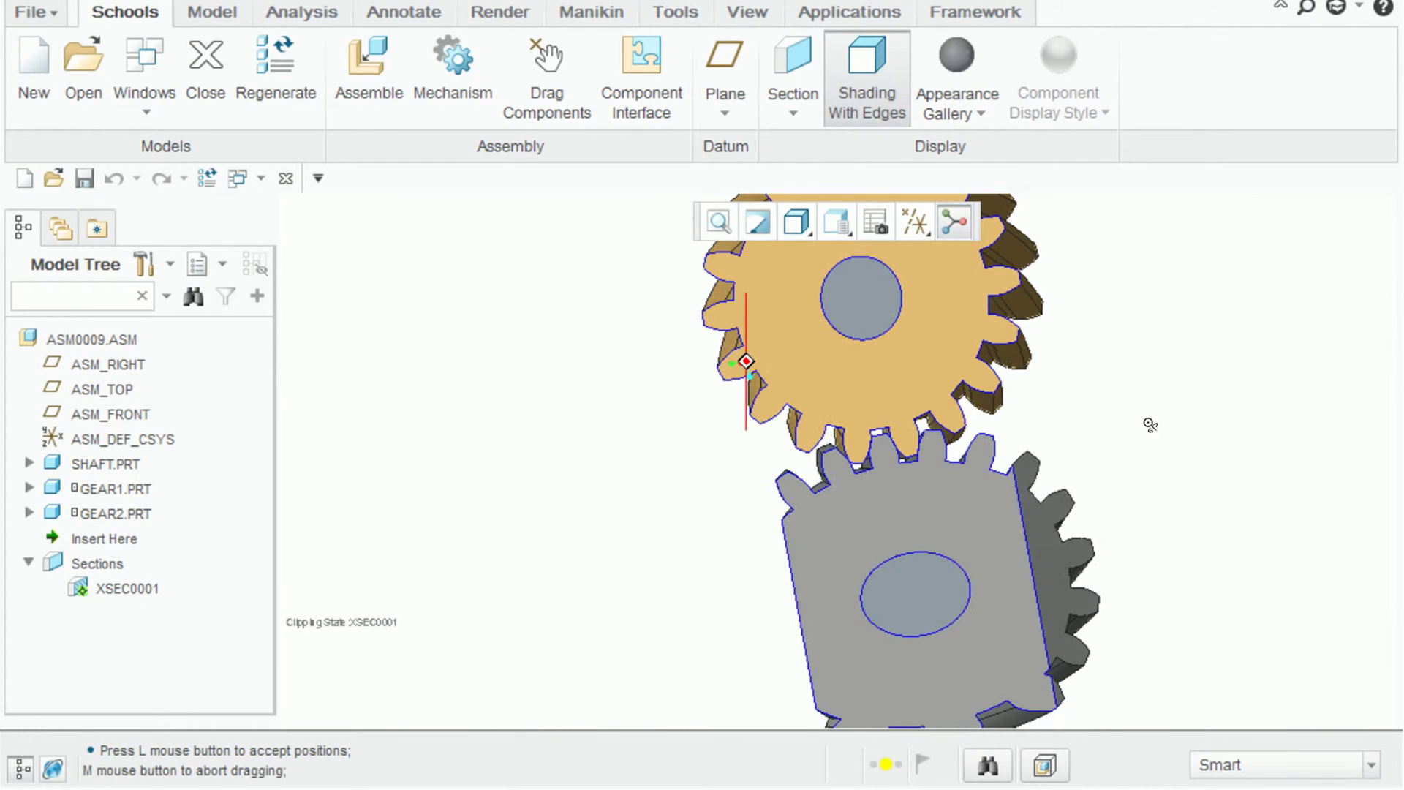
{"action": "right_click", "coordinate": [136, 585]}
Step: Redefine XSEC0001 using the 2D Section Viewer, moving its plane to offset 22.500
{"action": "left_click", "coordinate": [235, 236]}
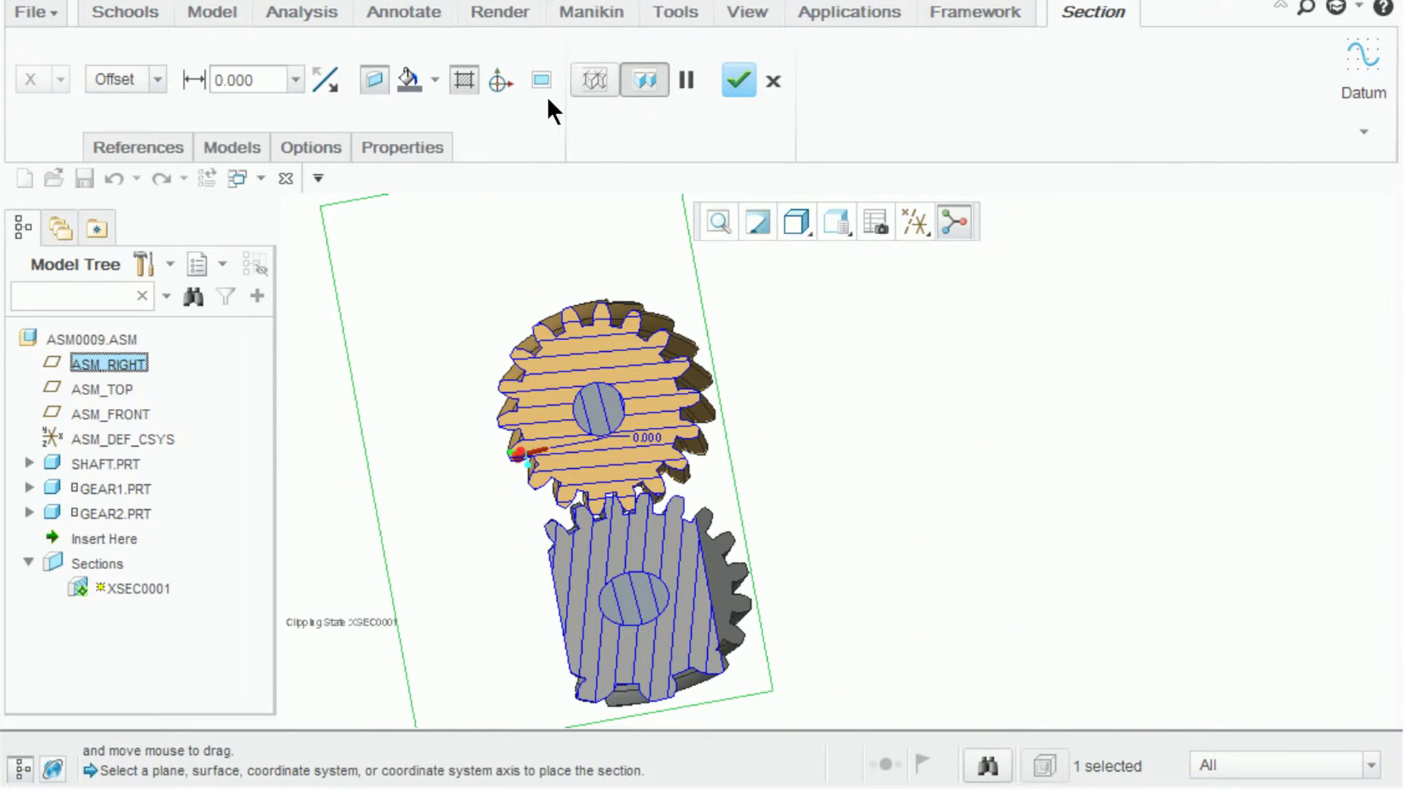
{"action": "left_click", "coordinate": [542, 78]}
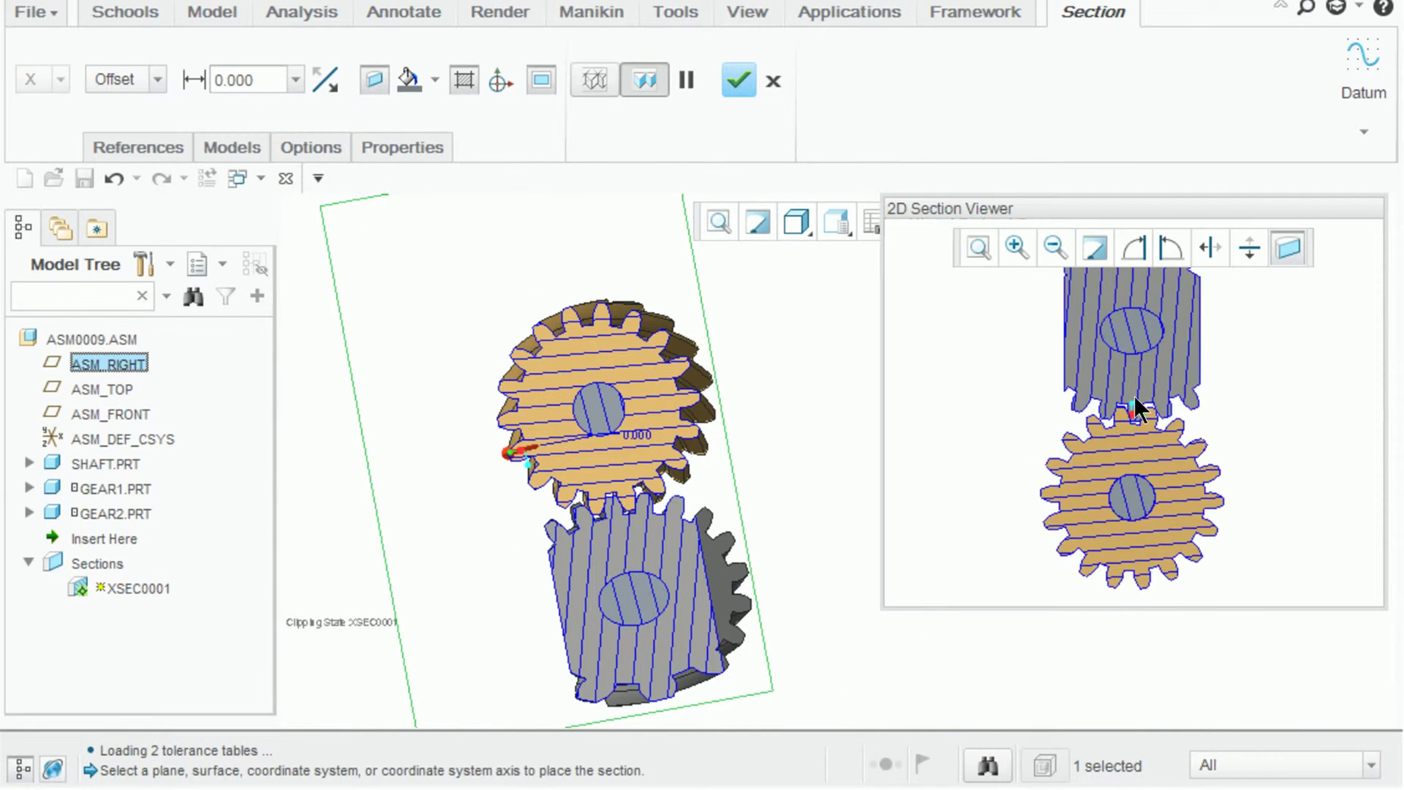
{"action": "scroll", "coordinate": [1133, 399], "scroll_direction": "up", "scroll_amount": 2}
{"action": "scroll", "coordinate": [1130, 415], "scroll_direction": "up", "scroll_amount": 3}
{"action": "scroll", "coordinate": [1130, 424], "scroll_direction": "up", "scroll_amount": 2}
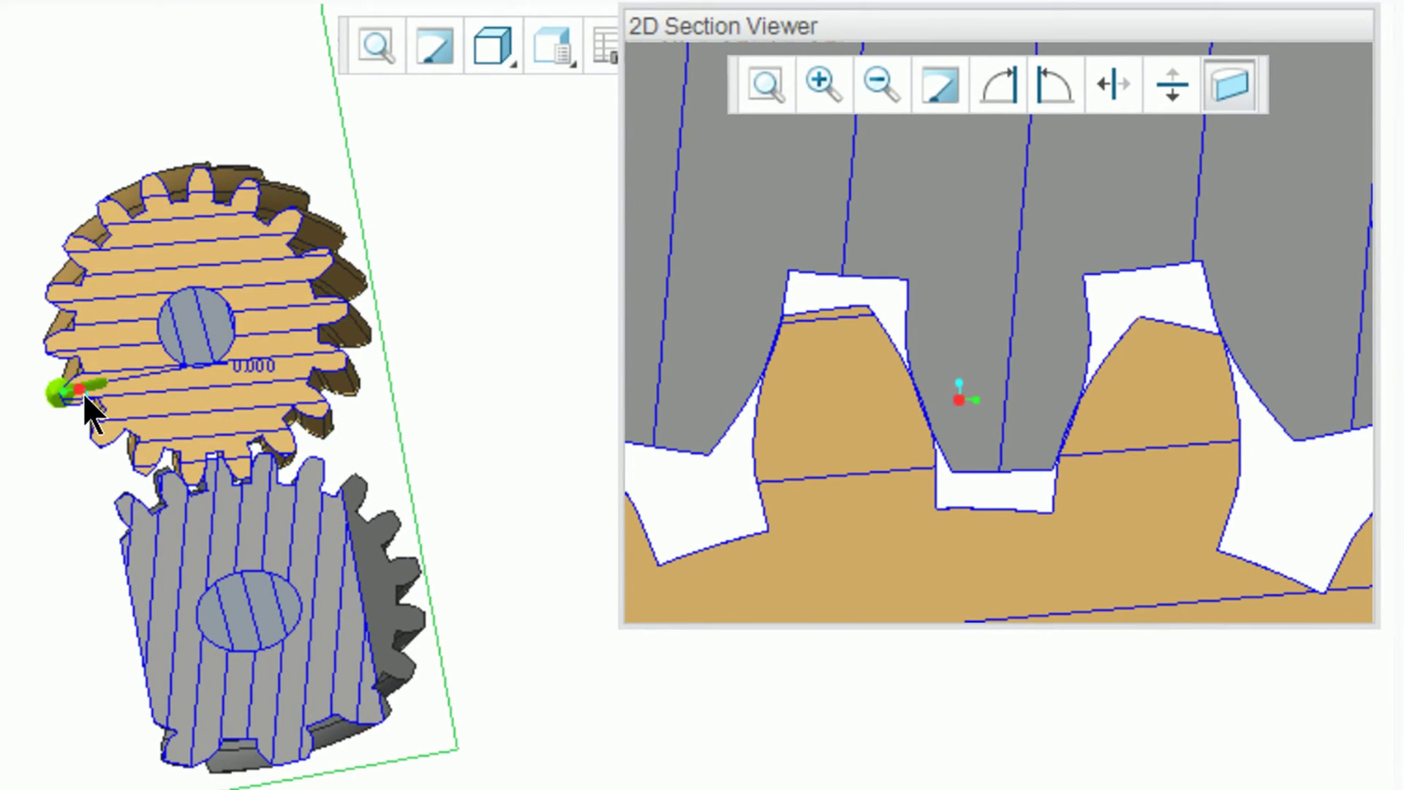
{"action": "mouse_move", "coordinate": [82, 393]}
{"action": "left_mouse_down"}
{"action": "mouse_move", "coordinate": [28, 418]}
{"action": "mouse_move", "coordinate": [139, 400]}
{"action": "mouse_move", "coordinate": [71, 414]}
{"action": "mouse_move", "coordinate": [490, 477]}
{"action": "left_mouse_up"}
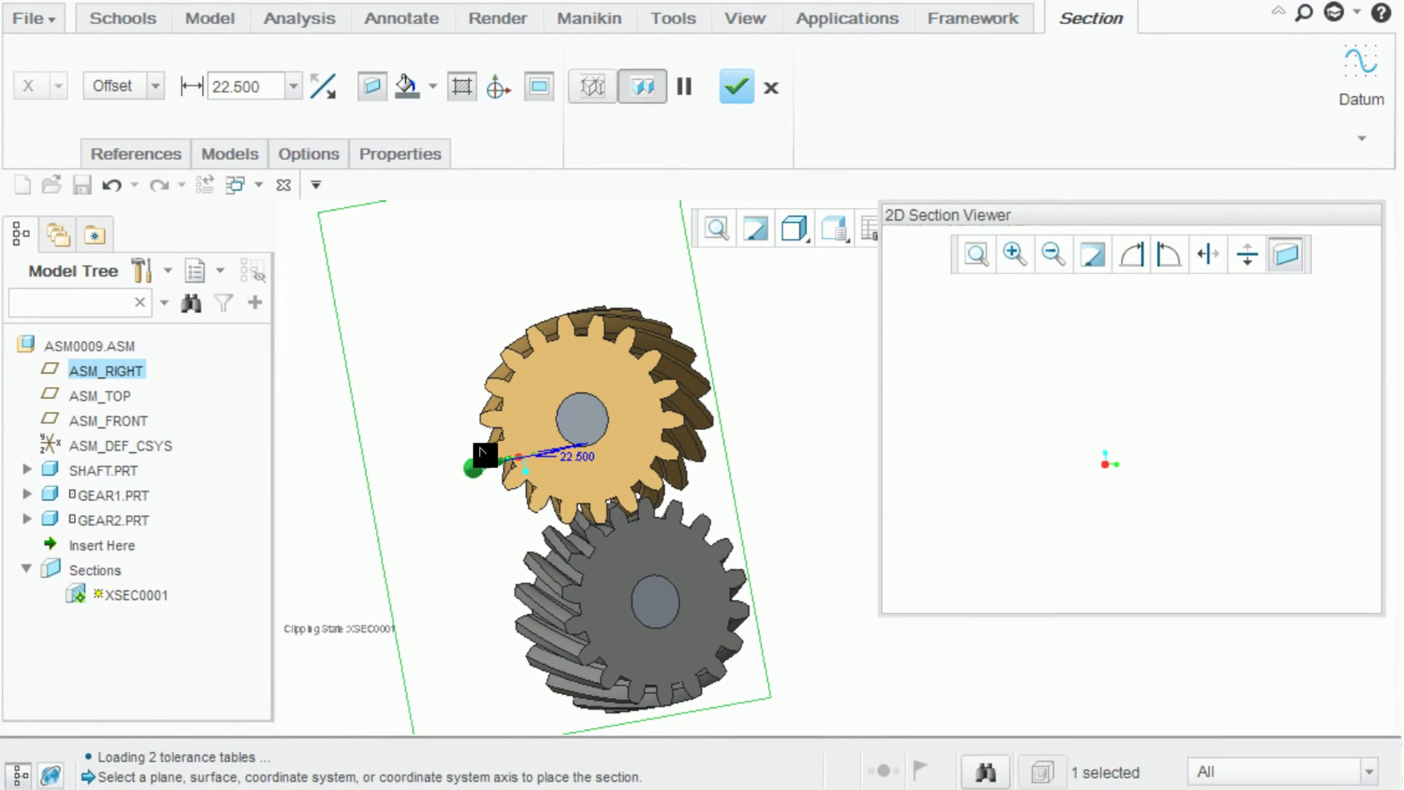
{"action": "left_click", "coordinate": [735, 88]}
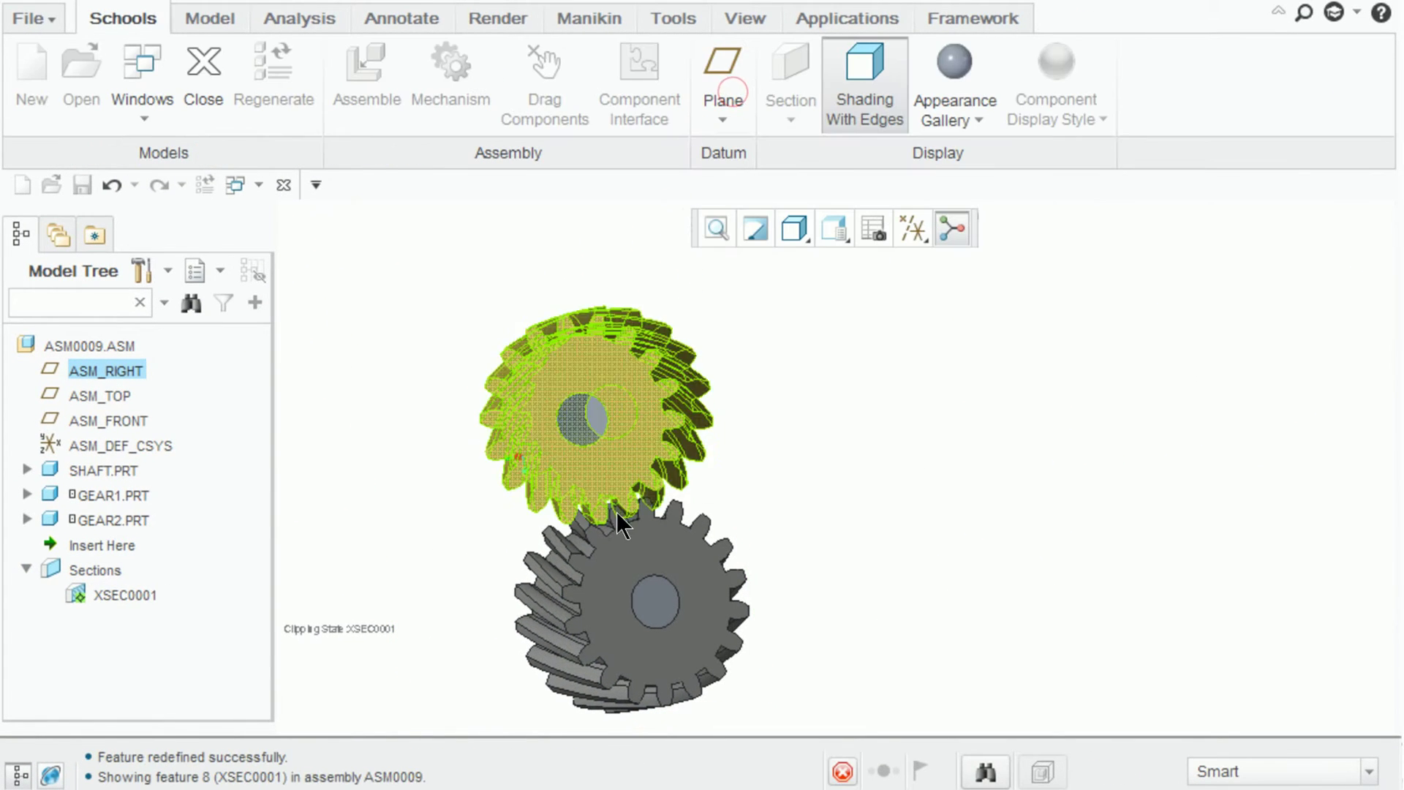
Step: Hide SHAFT.PRT, suppress section XSEC0001, and switch to the Mechanism environment
{"action": "right_click", "coordinate": [124, 468]}
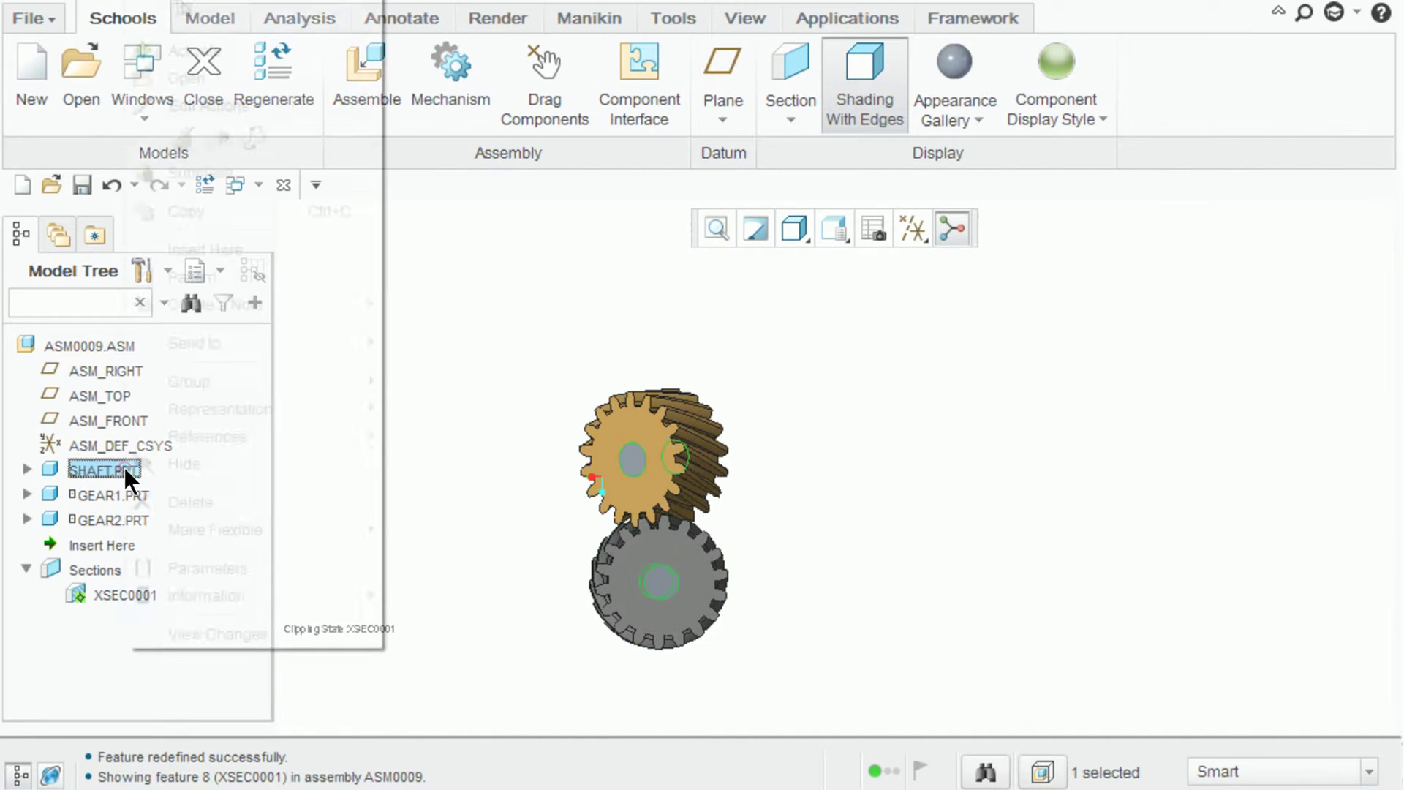
{"action": "left_click", "coordinate": [188, 465]}
{"action": "right_click", "coordinate": [126, 592]}
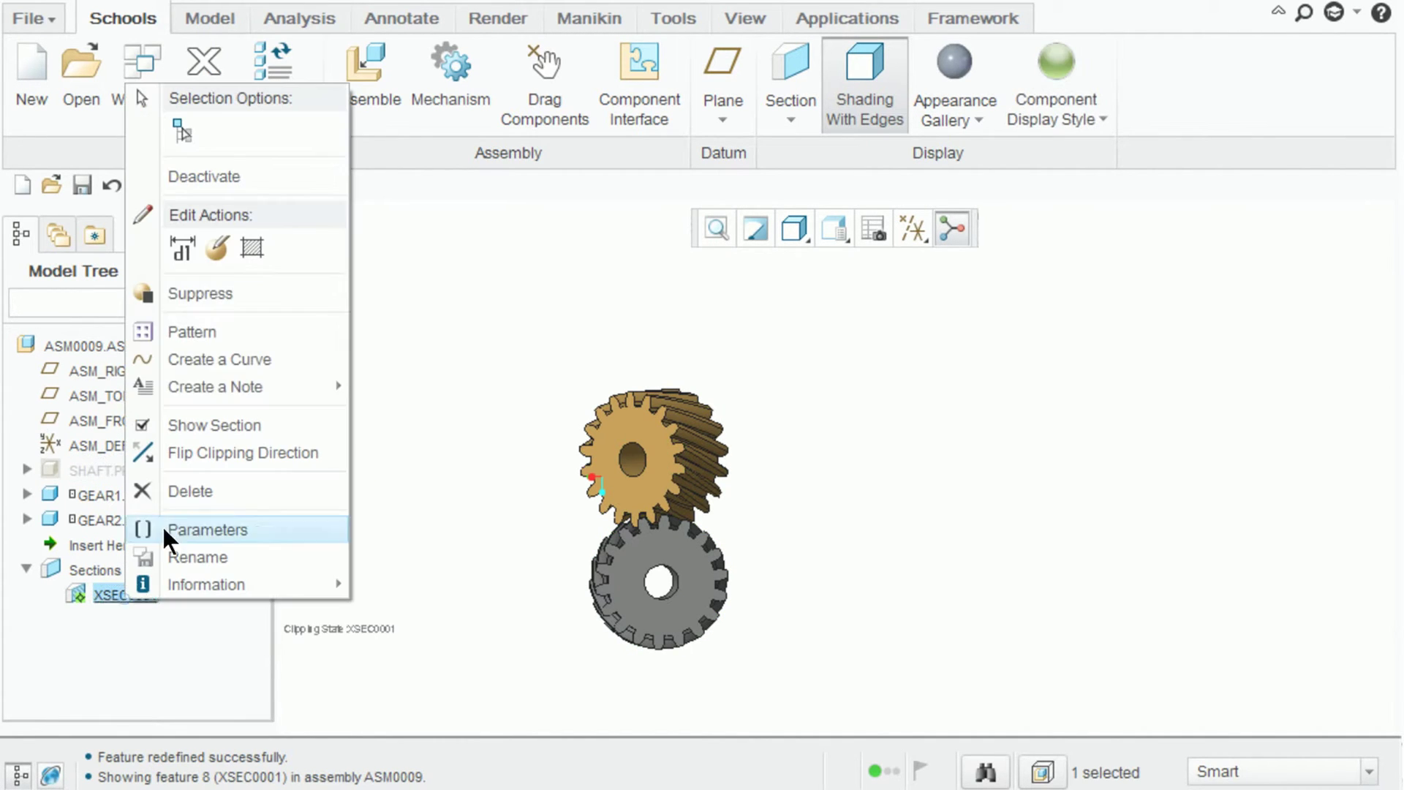
{"action": "left_click", "coordinate": [214, 294]}
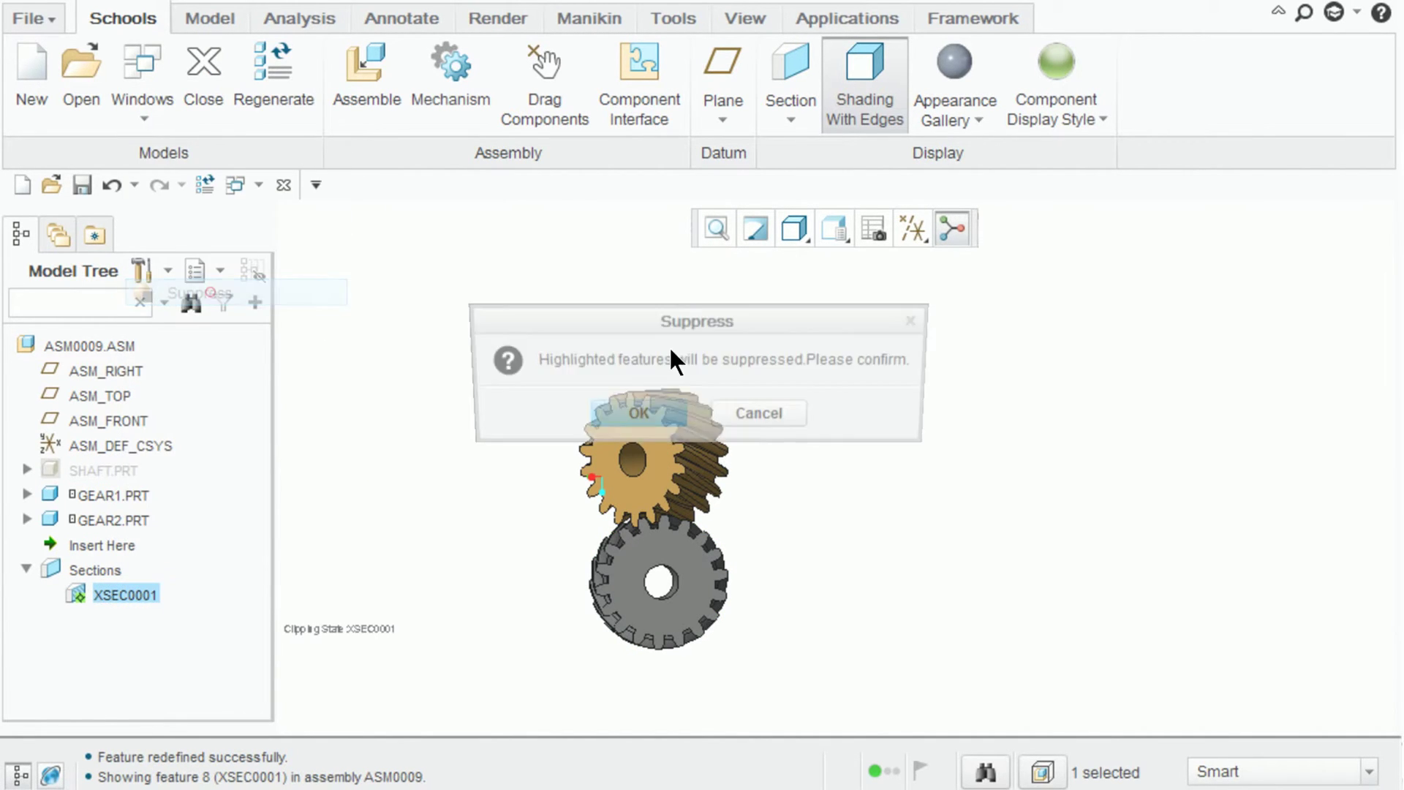
{"action": "left_click", "coordinate": [652, 411]}
{"action": "left_click", "coordinate": [454, 53]}
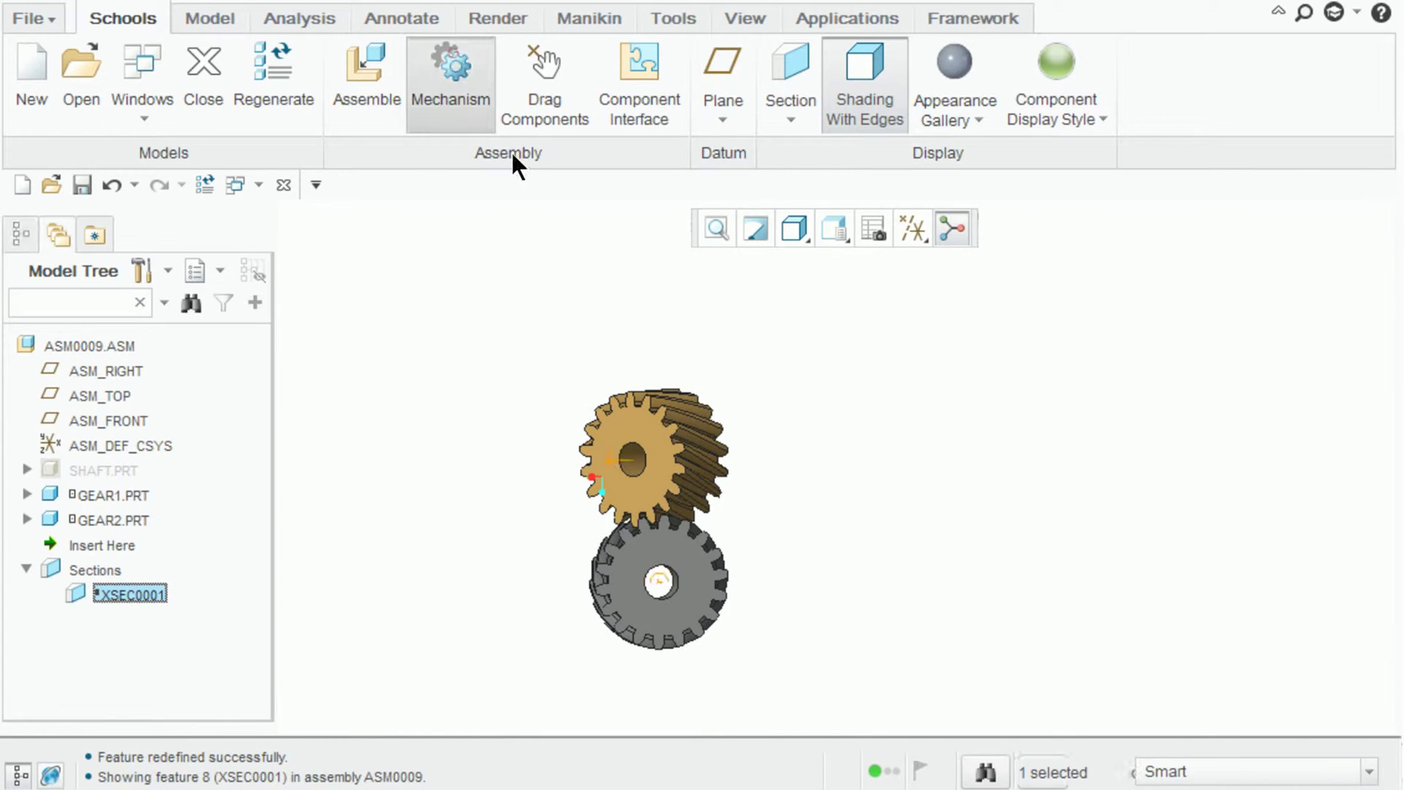
Step: Start gear pair GearPair1 on the upper gear's axis with a 36 pitch circle diameter
{"action": "left_click", "coordinate": [538, 79]}
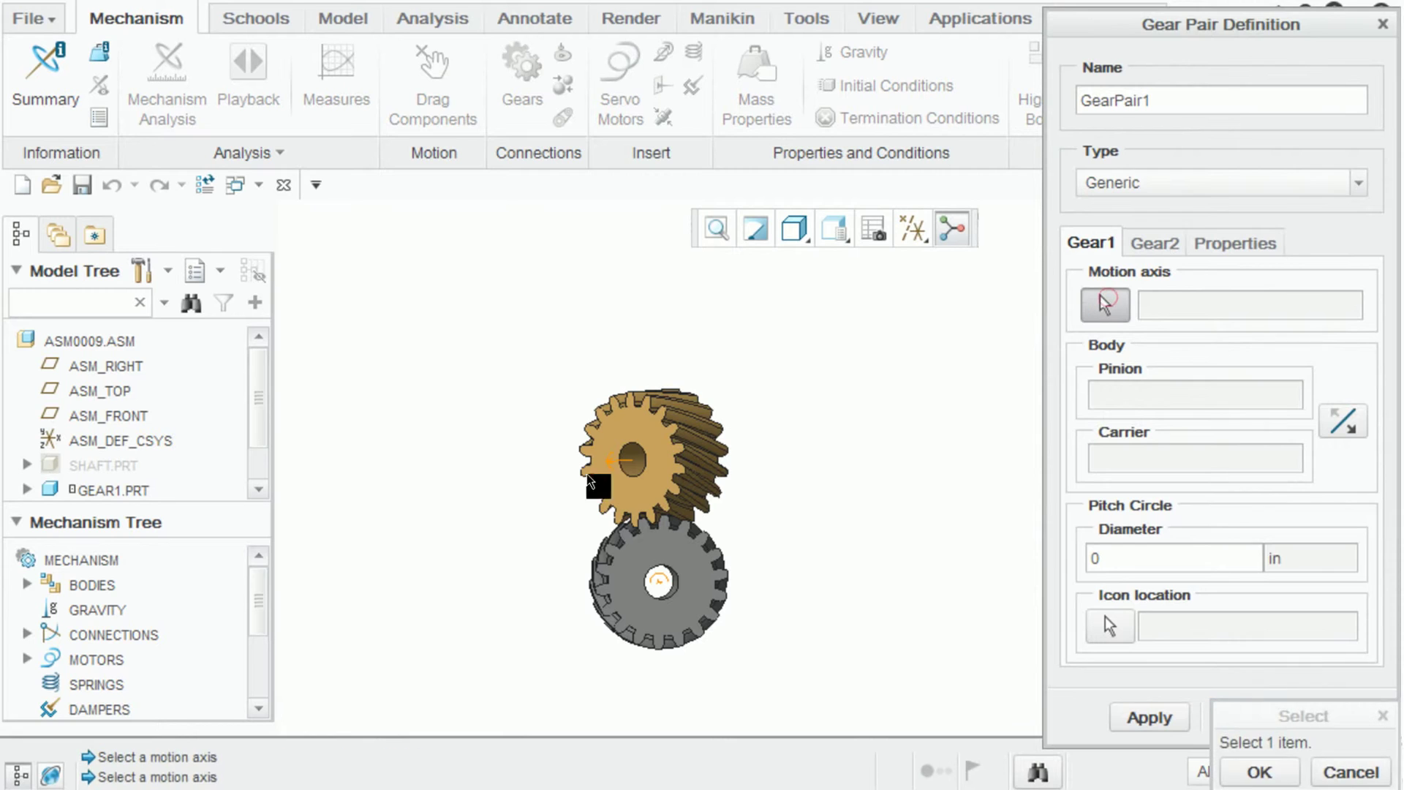
{"action": "left_click", "coordinate": [620, 461]}
{"action": "double_click", "coordinate": [1141, 559]}
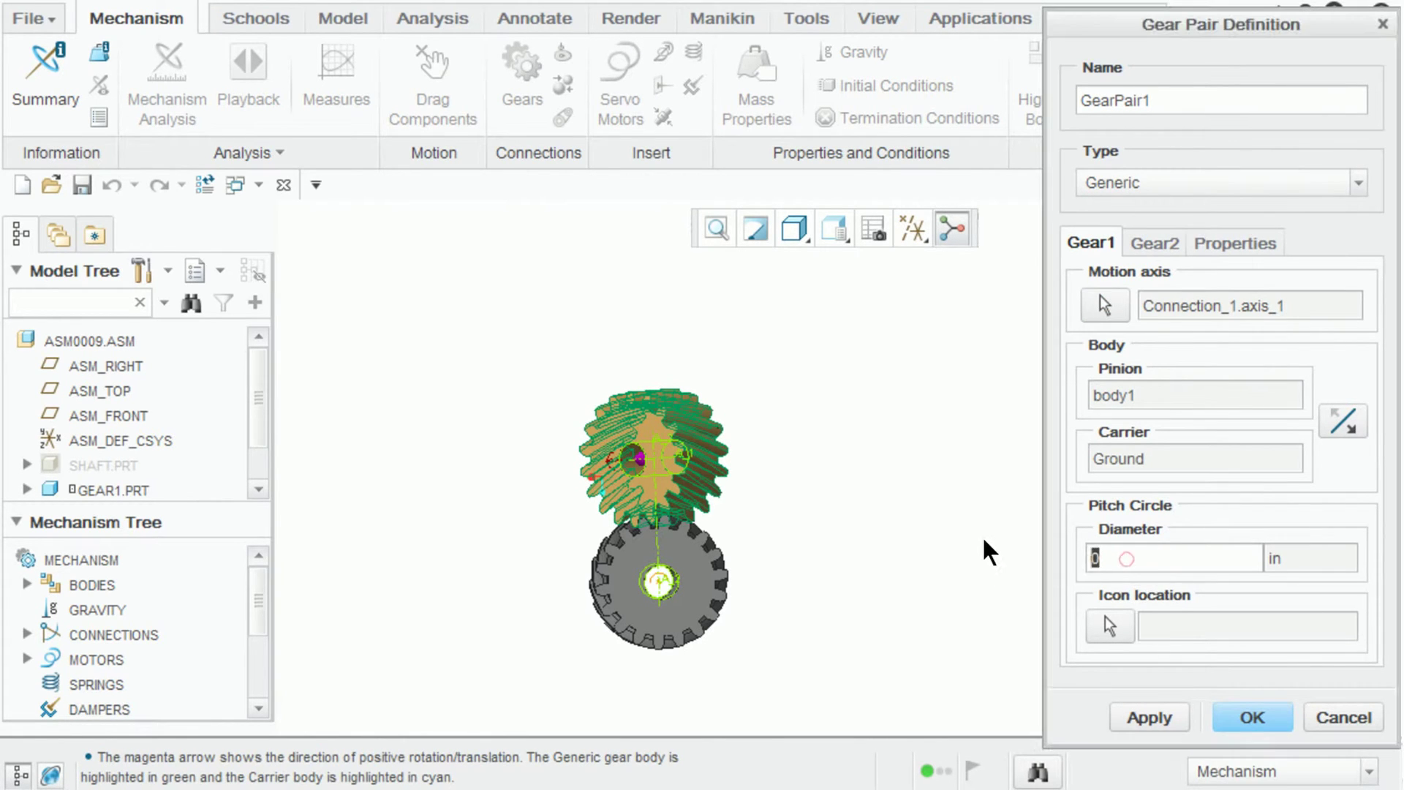
{"action": "type", "text": "36"}
Step: Set the second gear to Connection_2.axis_1 with a 36 pitch diameter and finish GearPair1
{"action": "left_click", "coordinate": [1143, 233]}
{"action": "scroll", "coordinate": [627, 585], "scroll_direction": "up", "scroll_amount": 2}
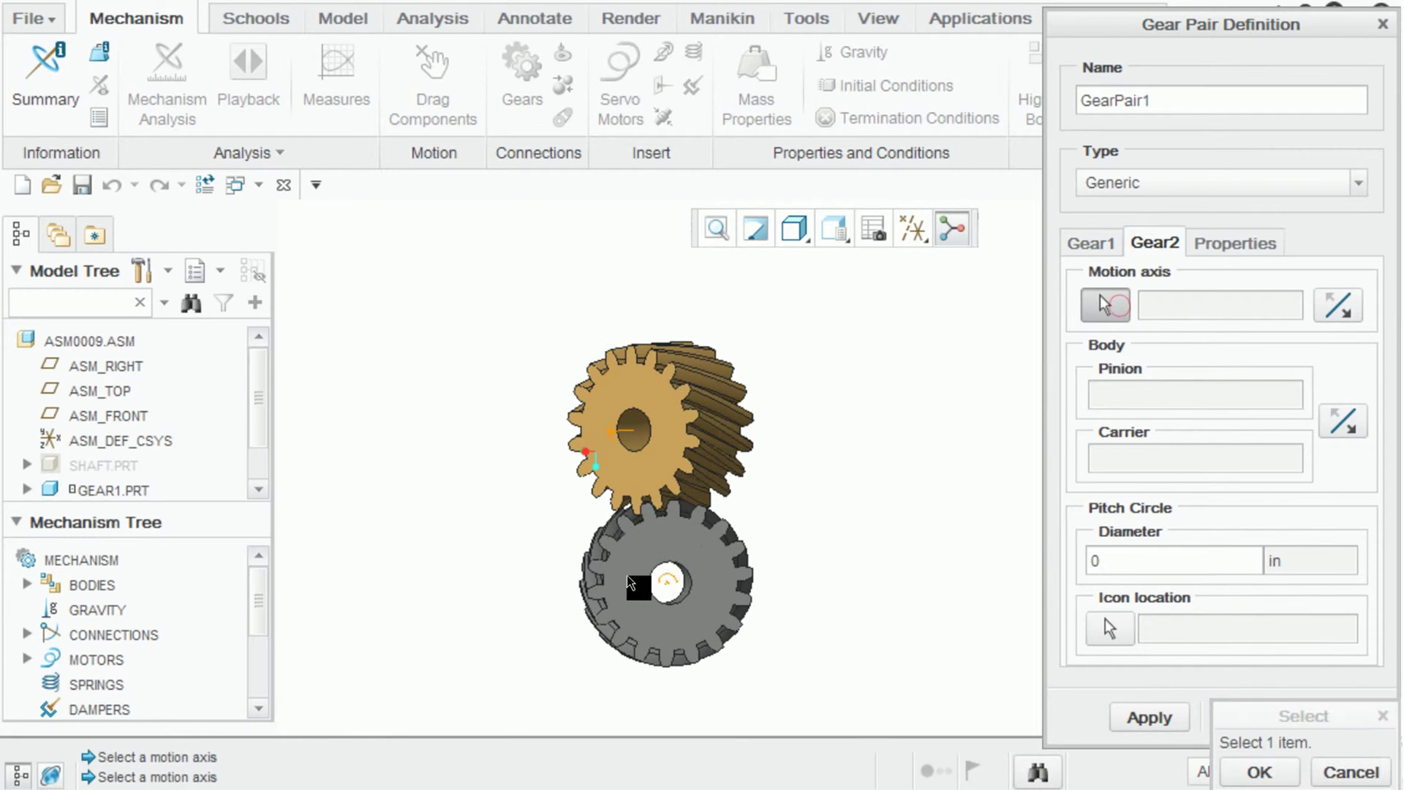
{"action": "left_click", "coordinate": [666, 582]}
{"action": "double_click", "coordinate": [1108, 560]}
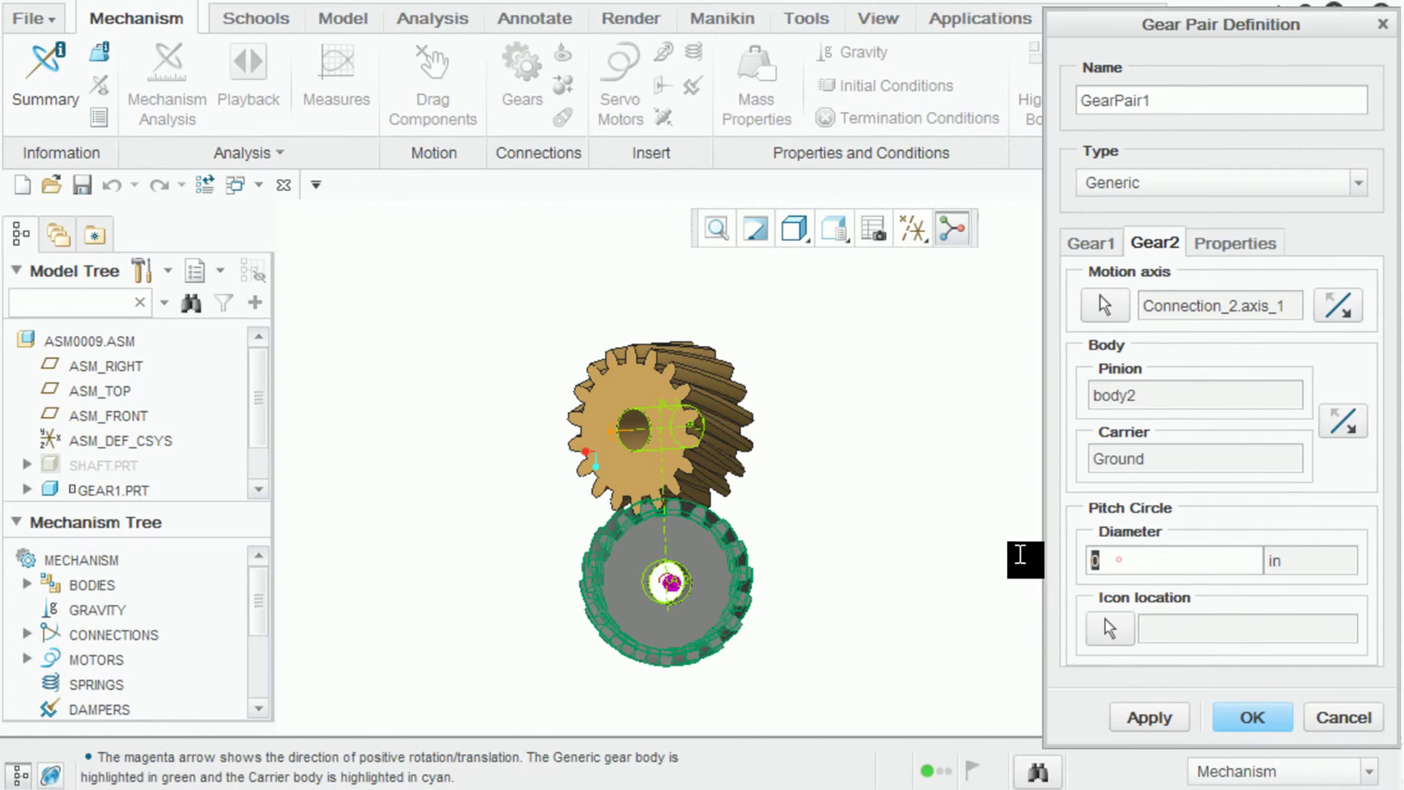
{"action": "type", "text": "36"}
{"action": "left_click", "coordinate": [1249, 716]}
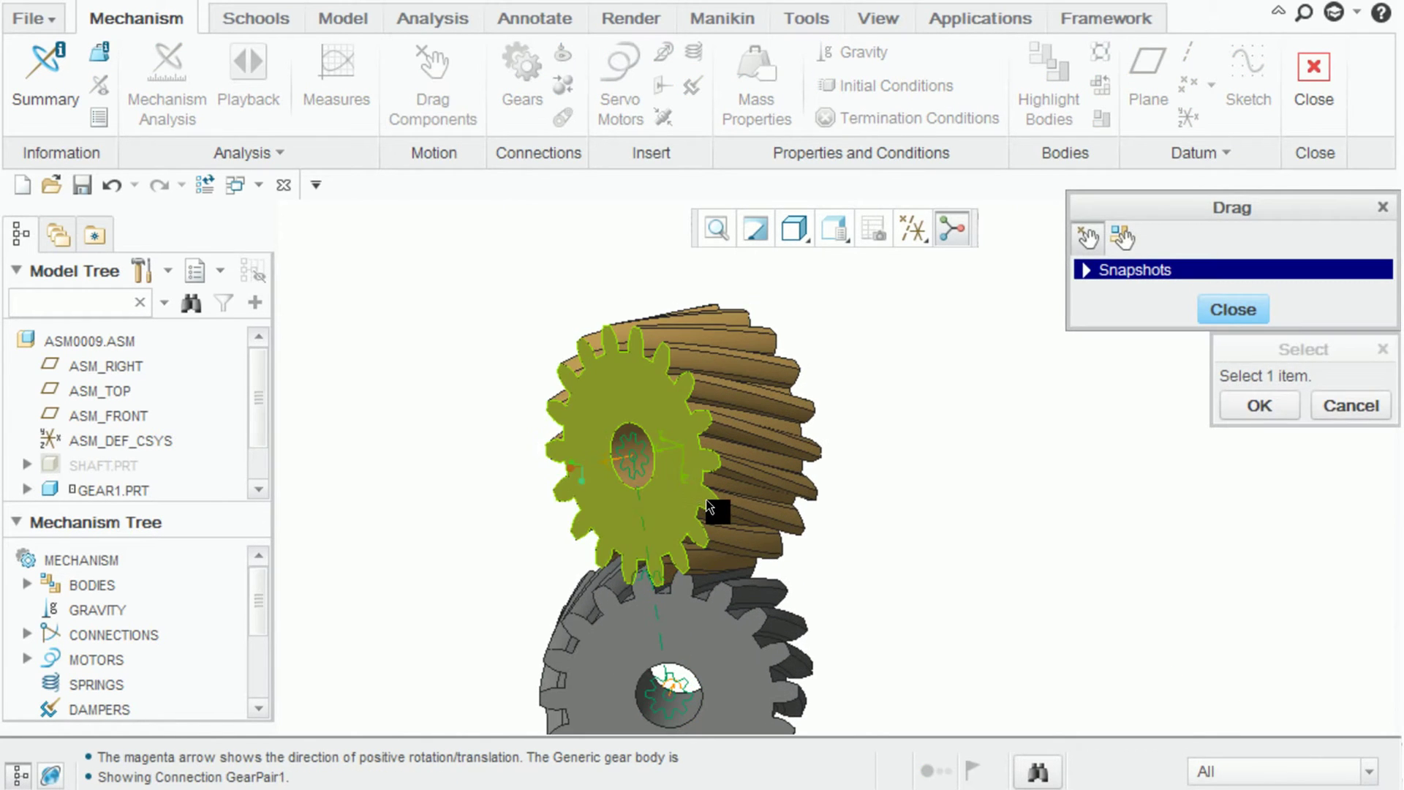
Step: Drag the tan upper gear around its axis to confirm both gears turn together
{"action": "left_click", "coordinate": [709, 506]}
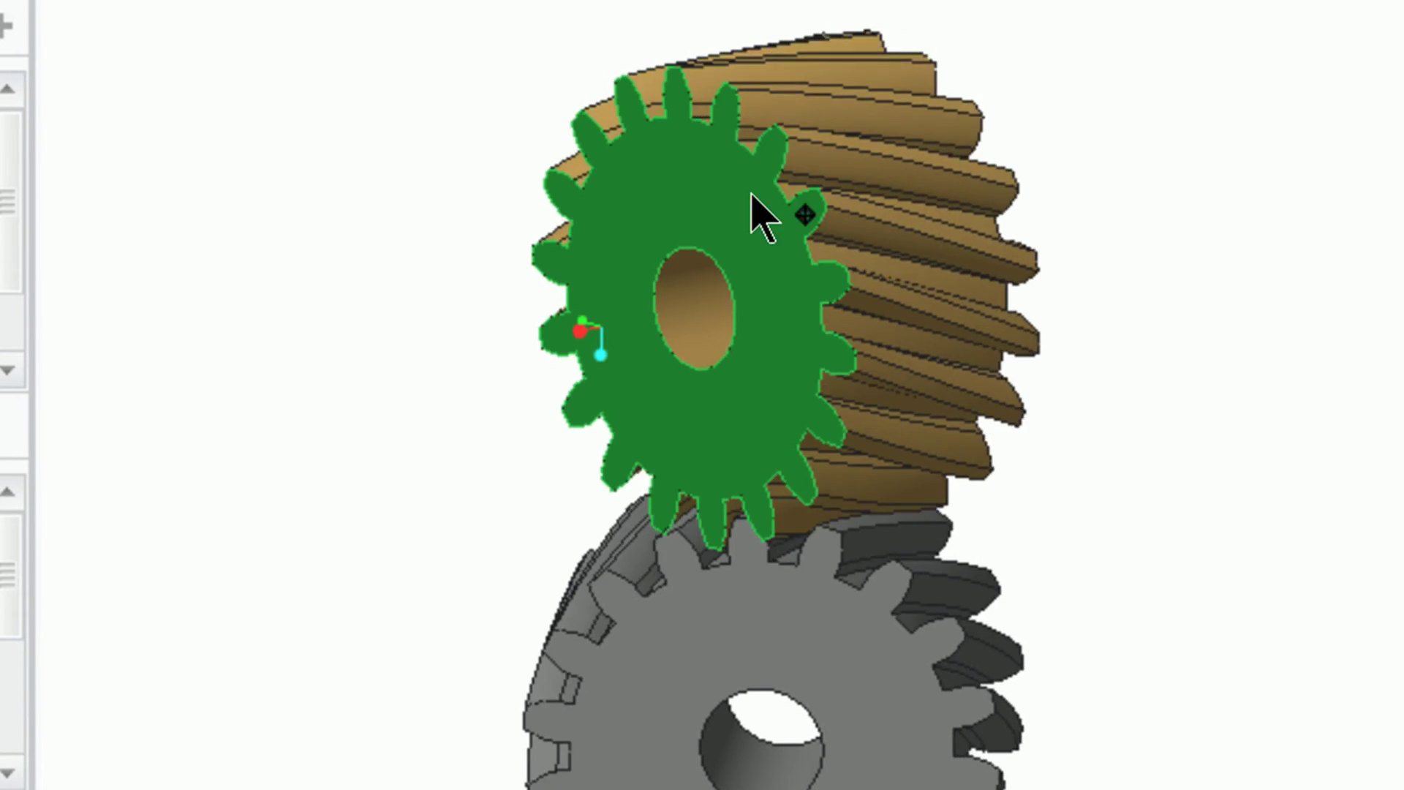
{"action": "left_click", "coordinate": [881, 212]}
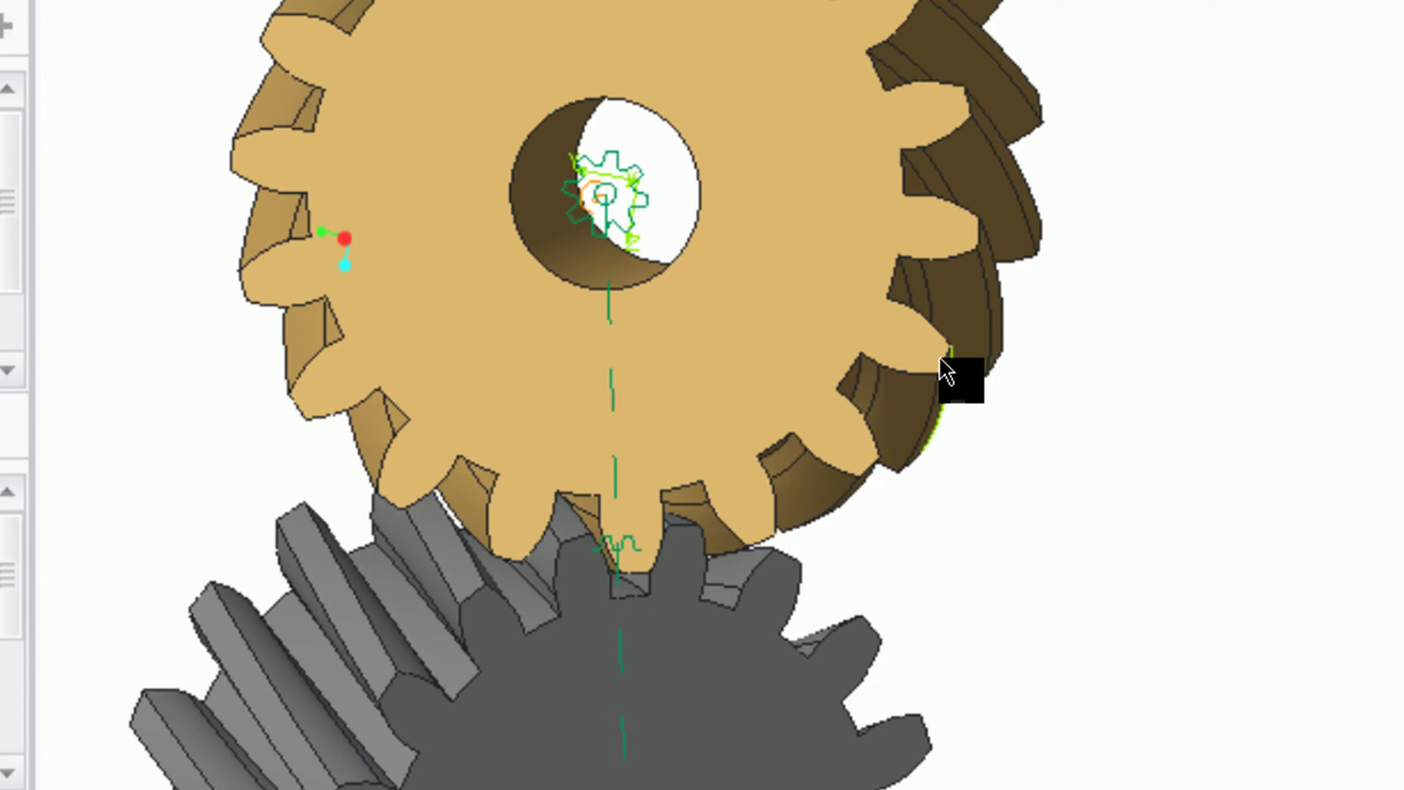
{"action": "mouse_move", "coordinate": [940, 357]}
{"action": "left_mouse_down"}
{"action": "mouse_move", "coordinate": [747, 373]}
{"action": "mouse_move", "coordinate": [904, 294]}
{"action": "left_mouse_up"}
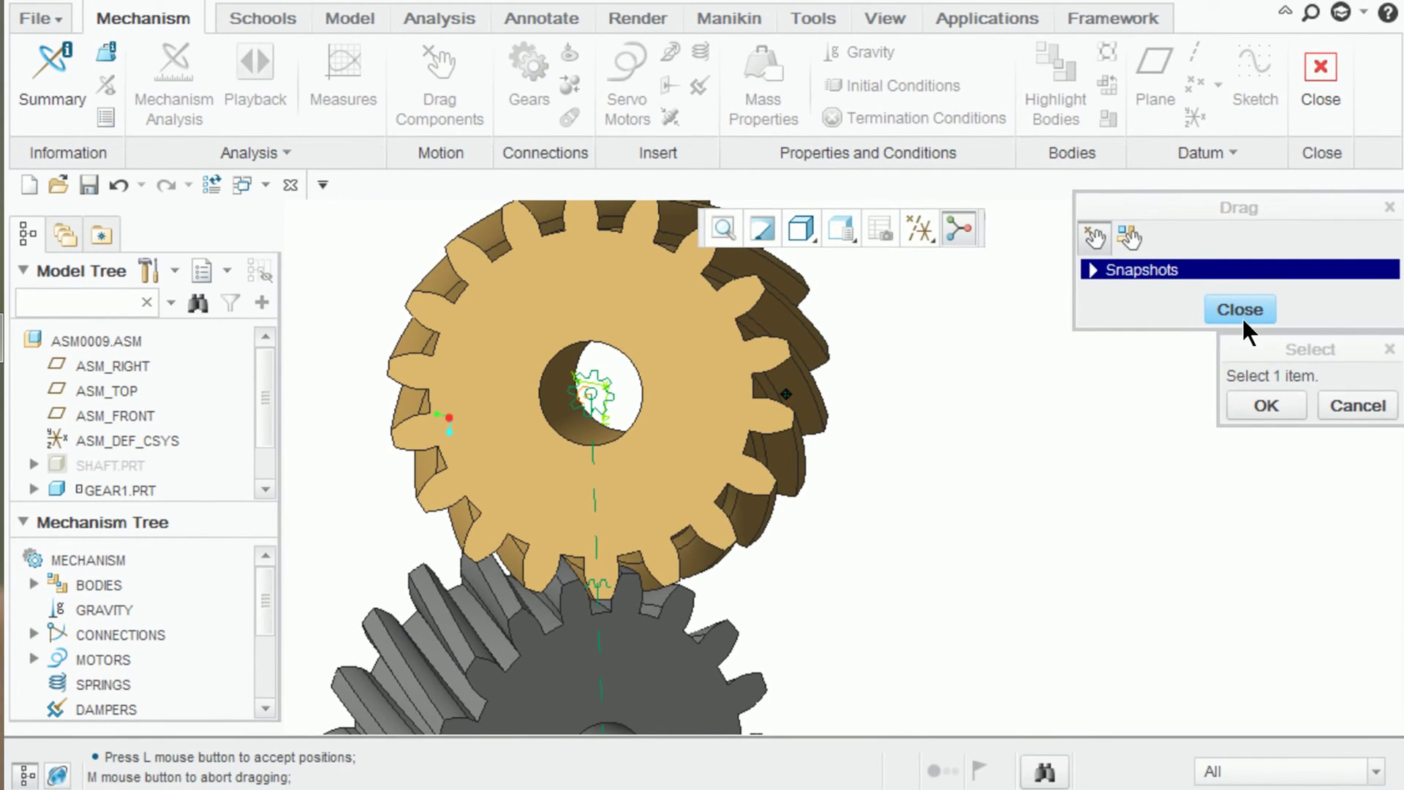
{"action": "left_click", "coordinate": [1242, 316]}
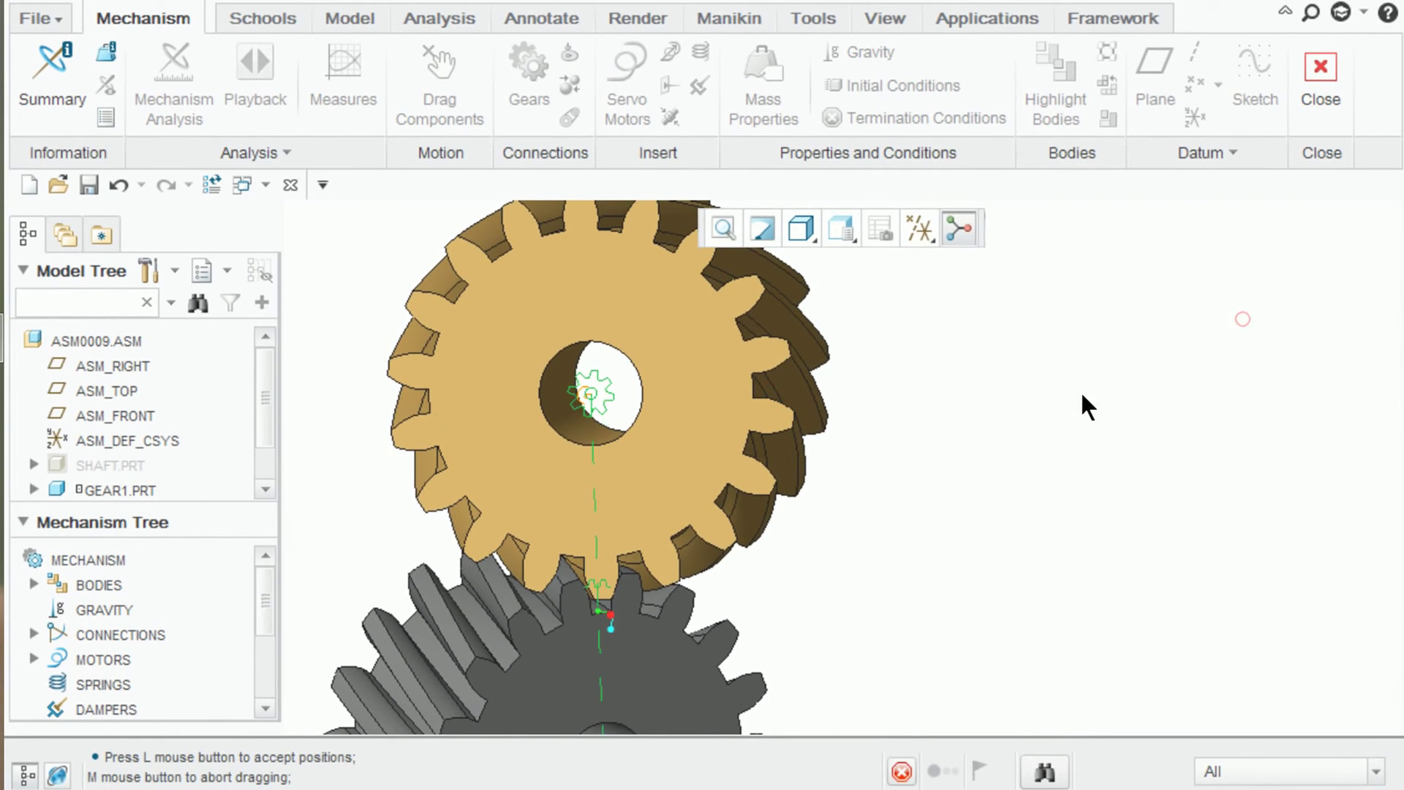
{"action": "scroll", "coordinate": [1046, 424], "scroll_direction": "down", "scroll_amount": 3}
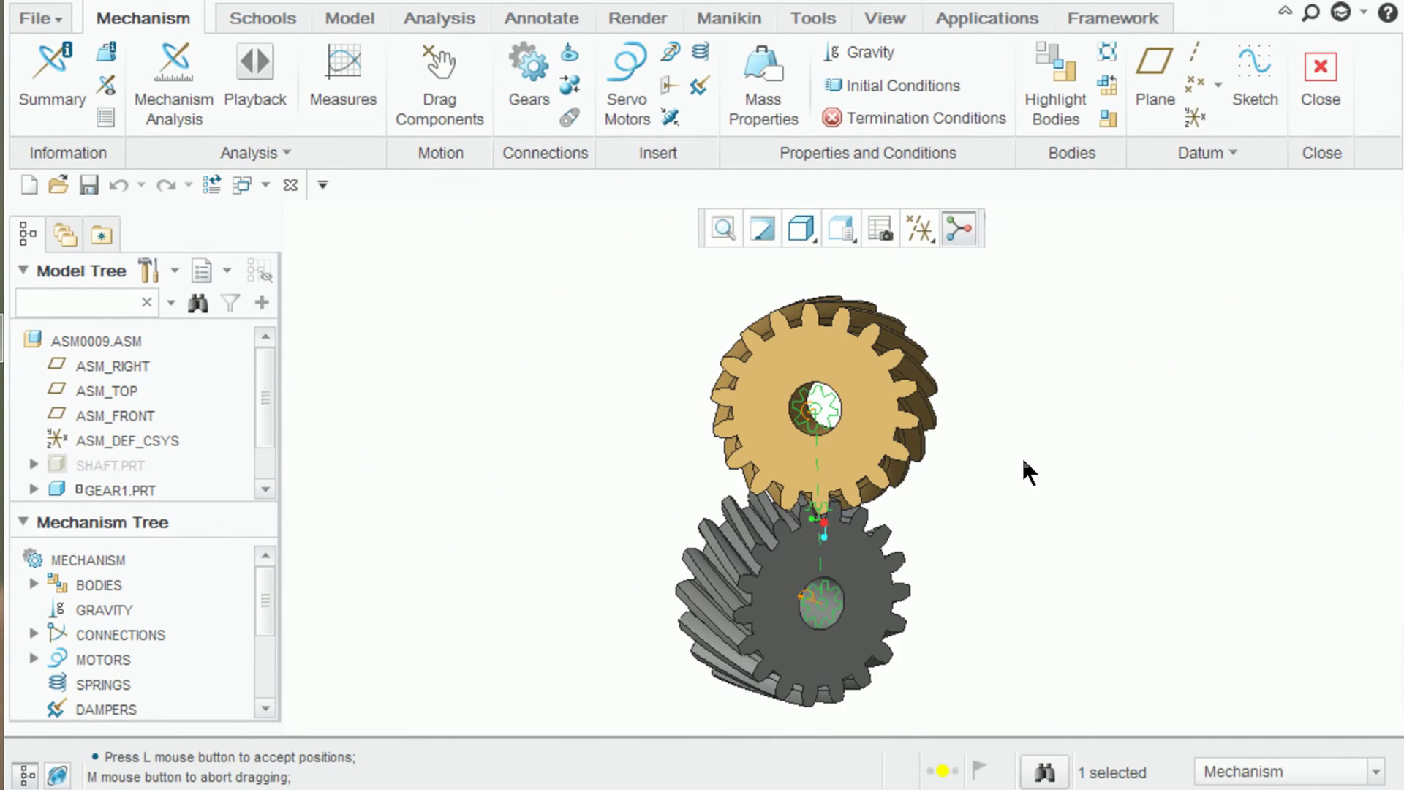
Step: Create a servo motor on Connection_1.axis_1 with a velocity-based motion profile
{"action": "left_click", "coordinate": [623, 77]}
{"action": "left_click", "coordinate": [805, 428]}
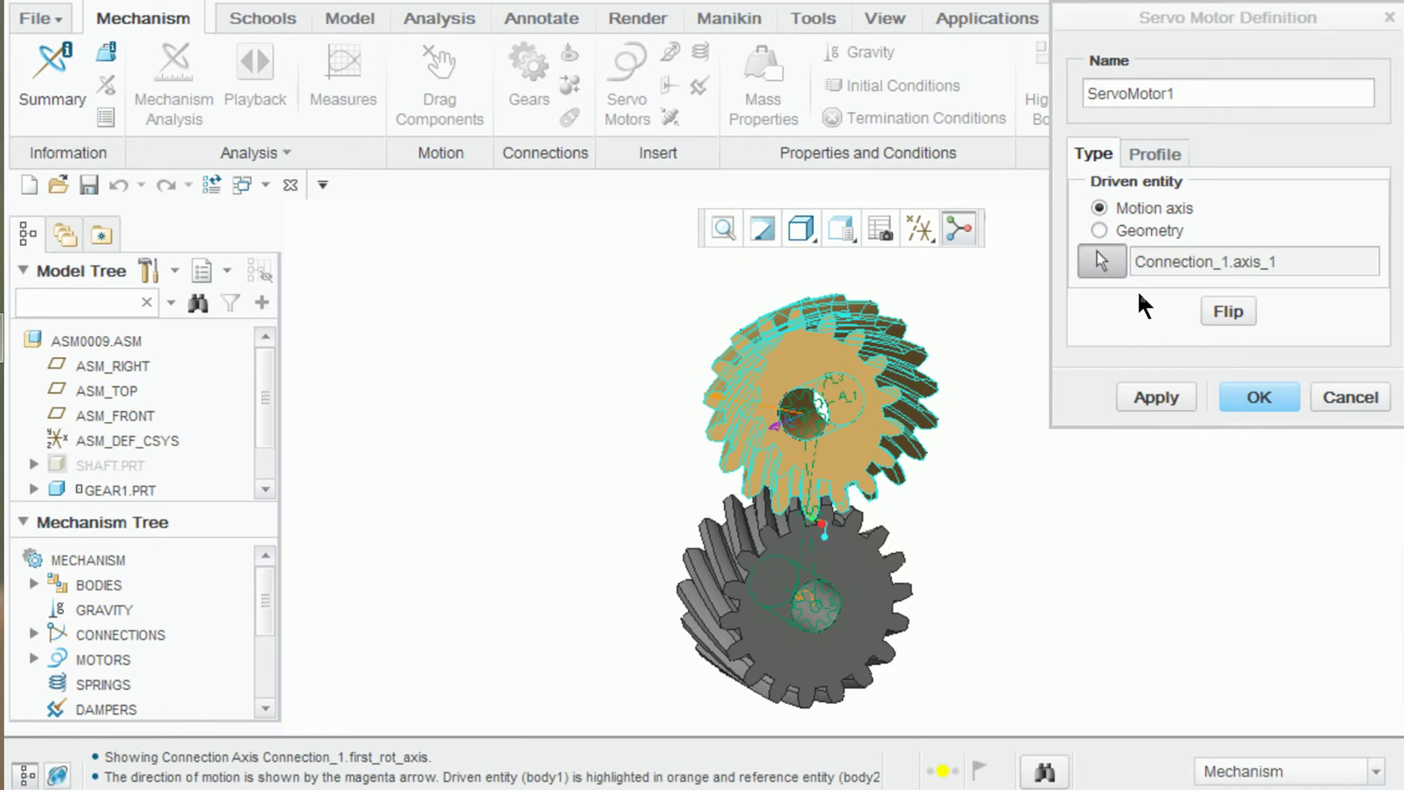
{"action": "left_click", "coordinate": [1155, 155]}
{"action": "left_click", "coordinate": [1166, 205]}
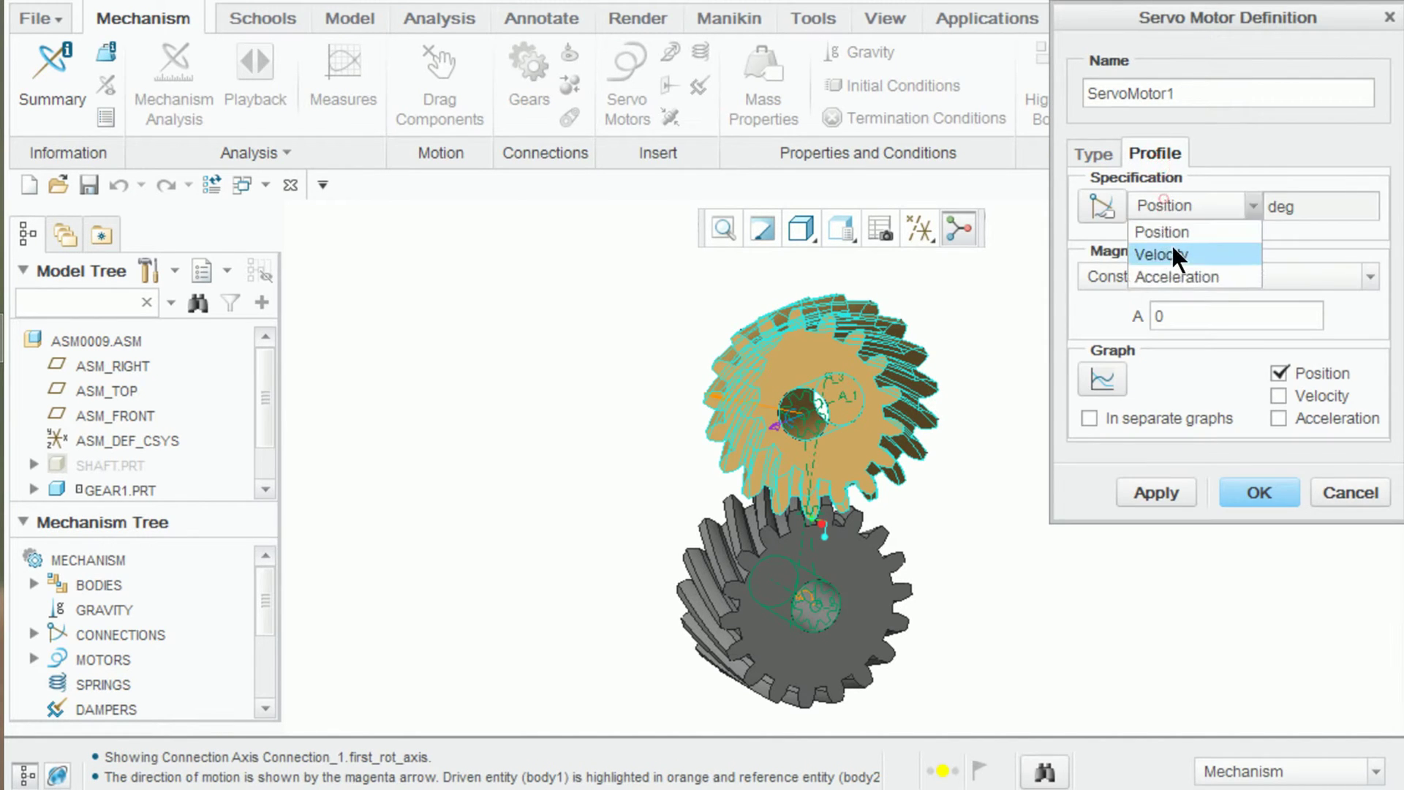
{"action": "left_click", "coordinate": [1175, 256]}
Step: Make the magnitude user defined, with 10 deg/sec for 0 to 15 s
{"action": "left_click", "coordinate": [1169, 373]}
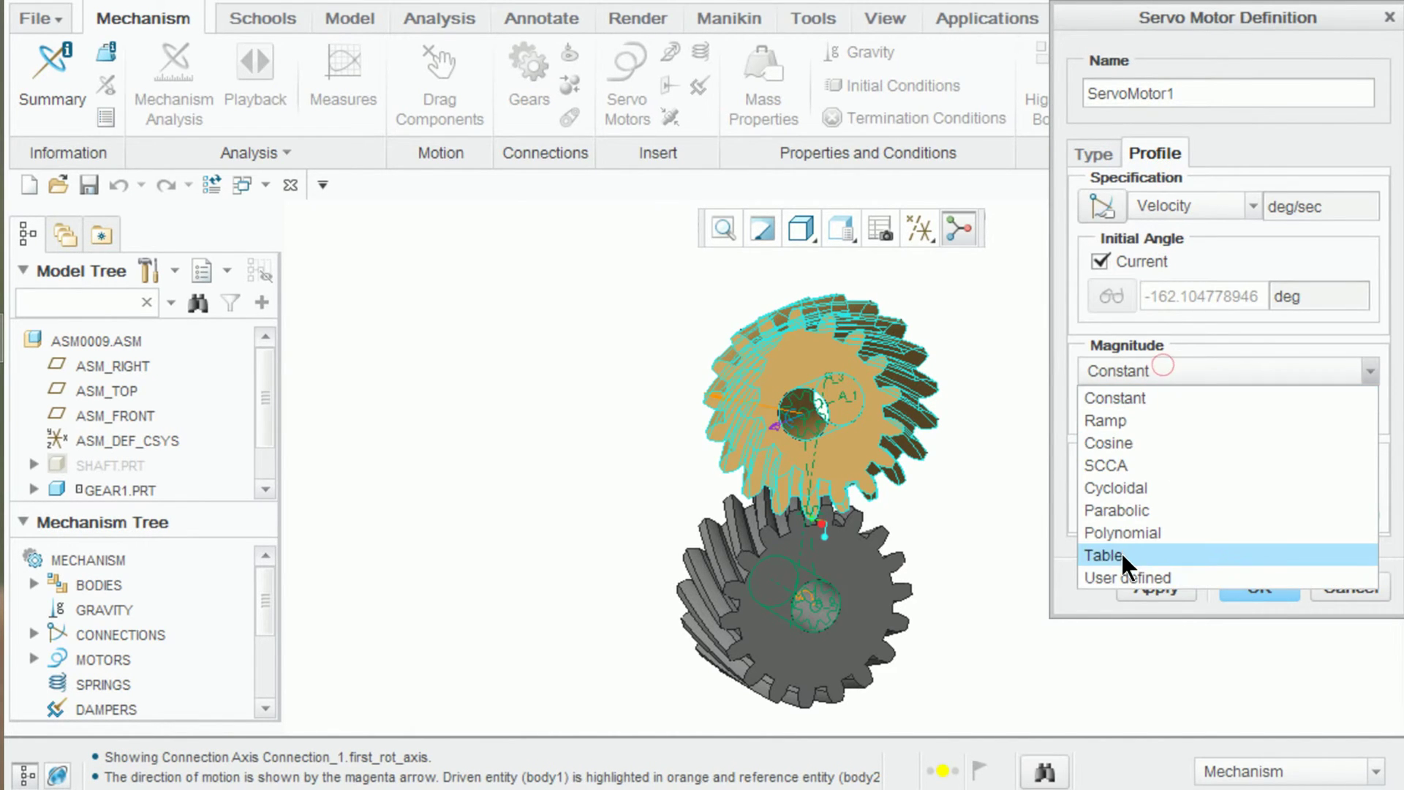
{"action": "left_click", "coordinate": [1126, 574]}
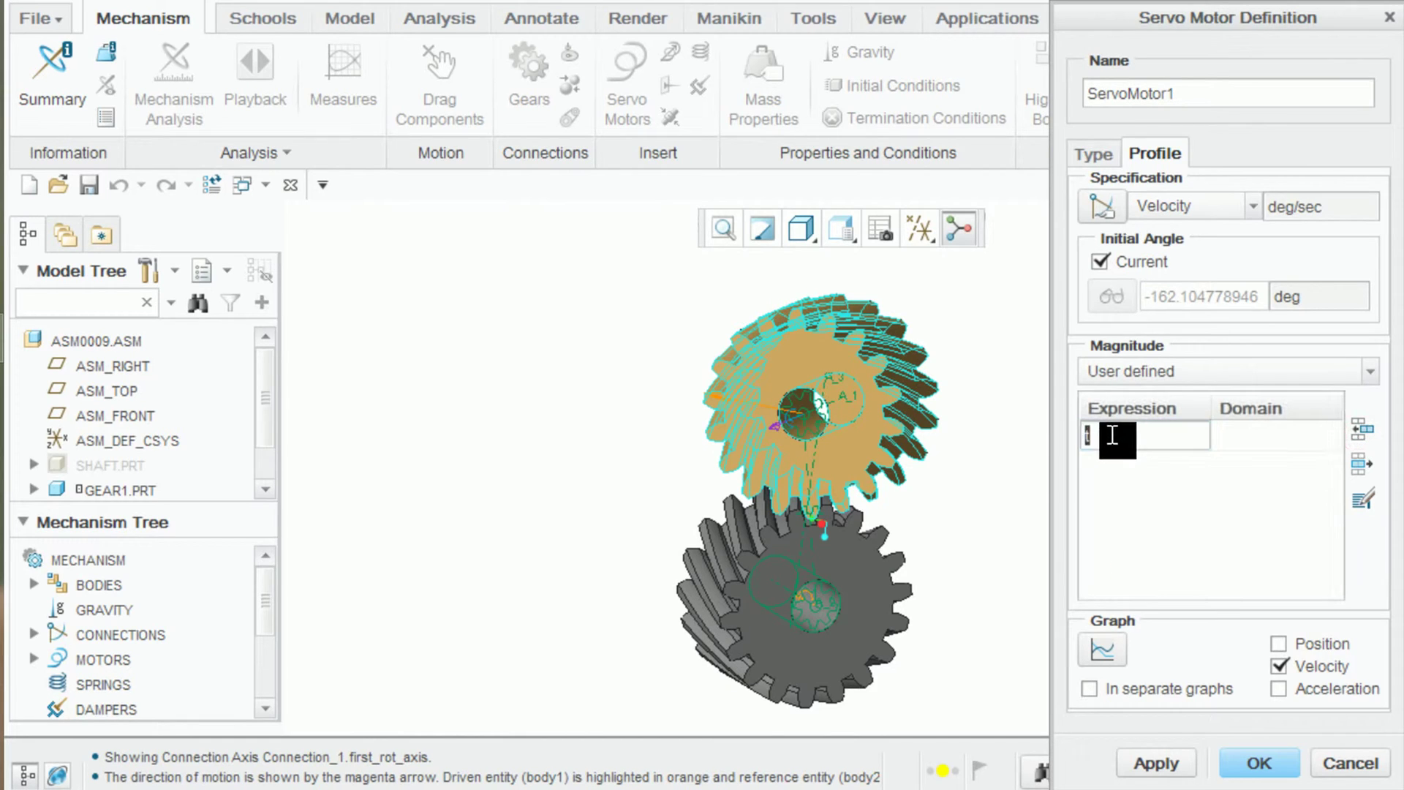
{"action": "type", "text": "10"}
{"action": "left_click", "coordinate": [1251, 431]}
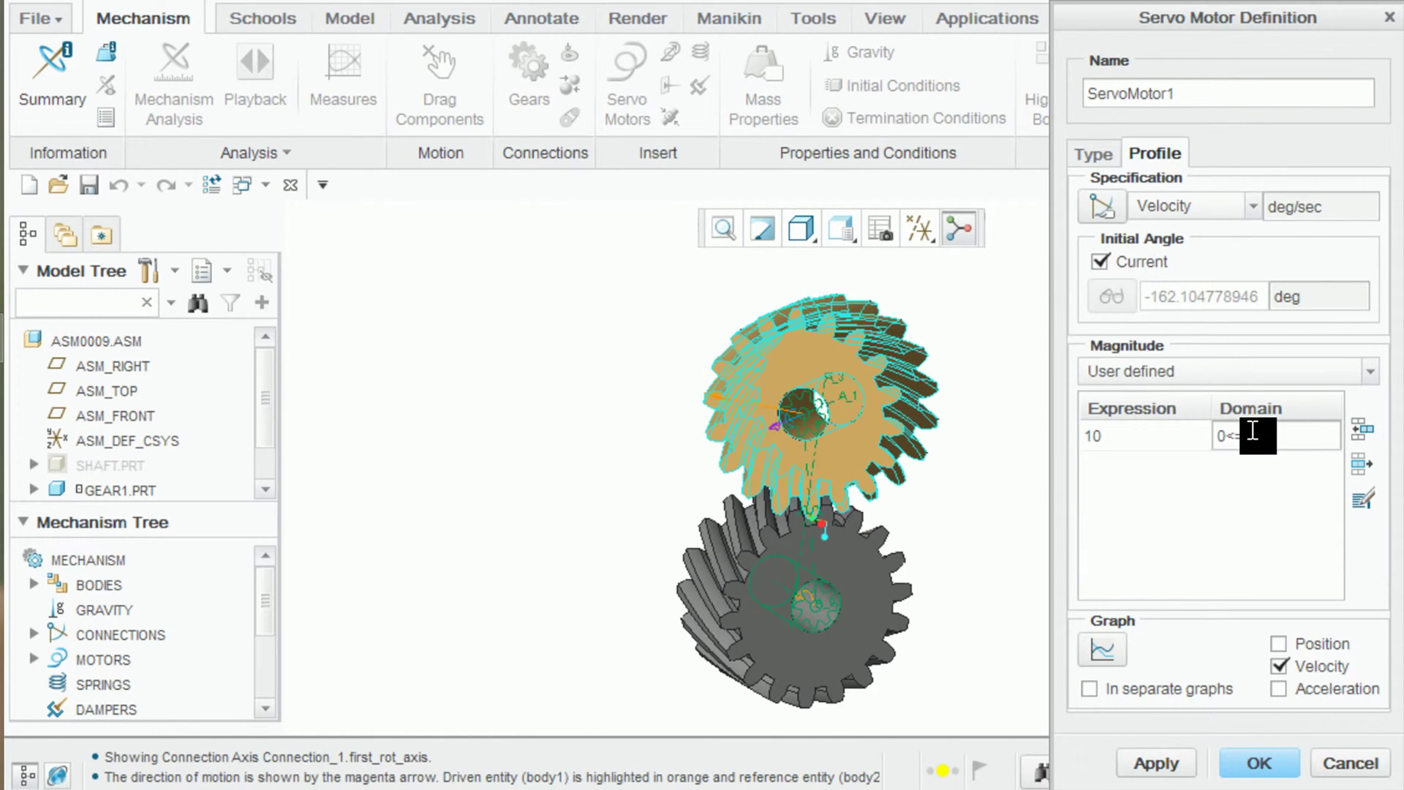
{"action": "type", "text": "15"}
Step: Add -10 deg/sec for 15 to 30 s, graph the velocity profile, and confirm ServoMotor1
{"action": "left_click", "coordinate": [1142, 465]}
{"action": "type", "text": "-1"}
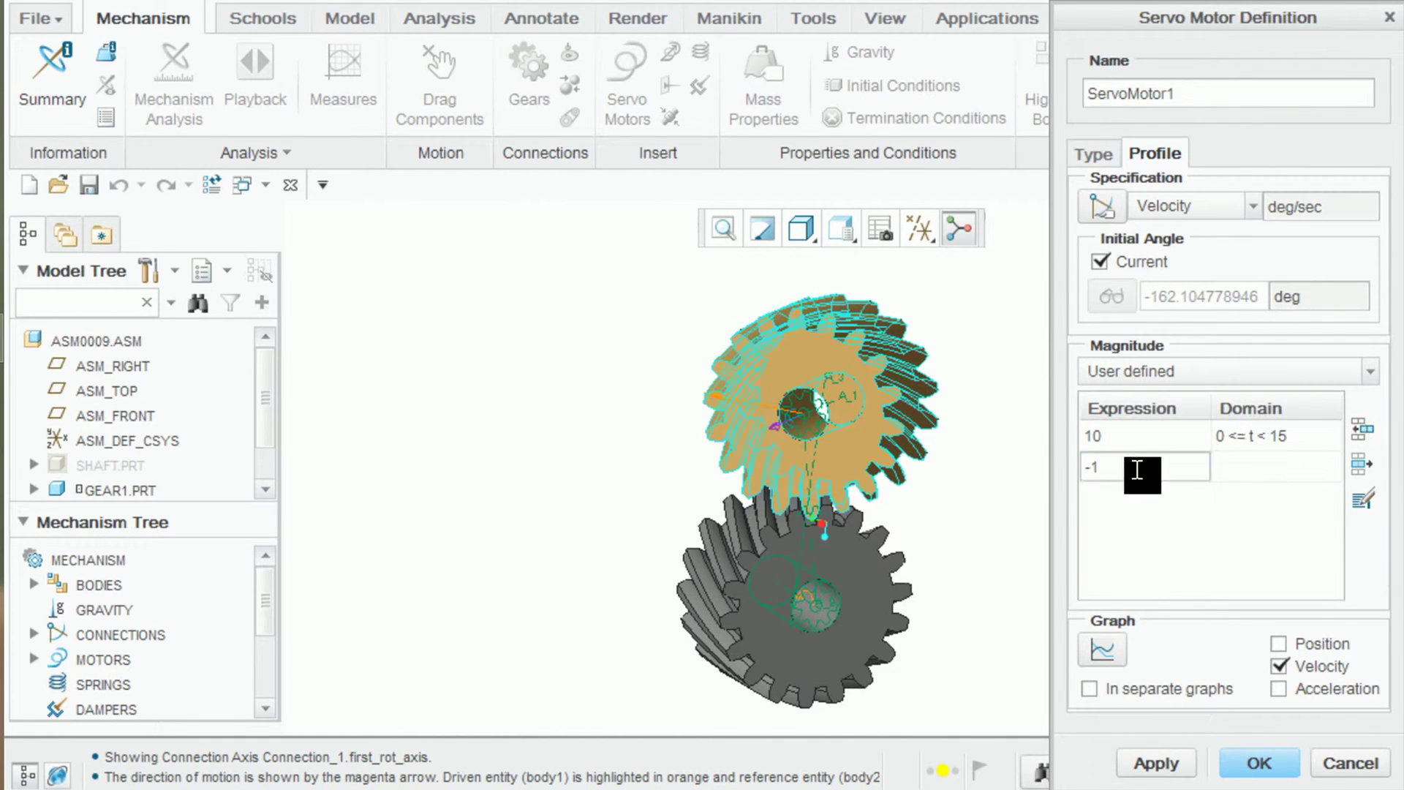
{"action": "type", "text": "15<"}
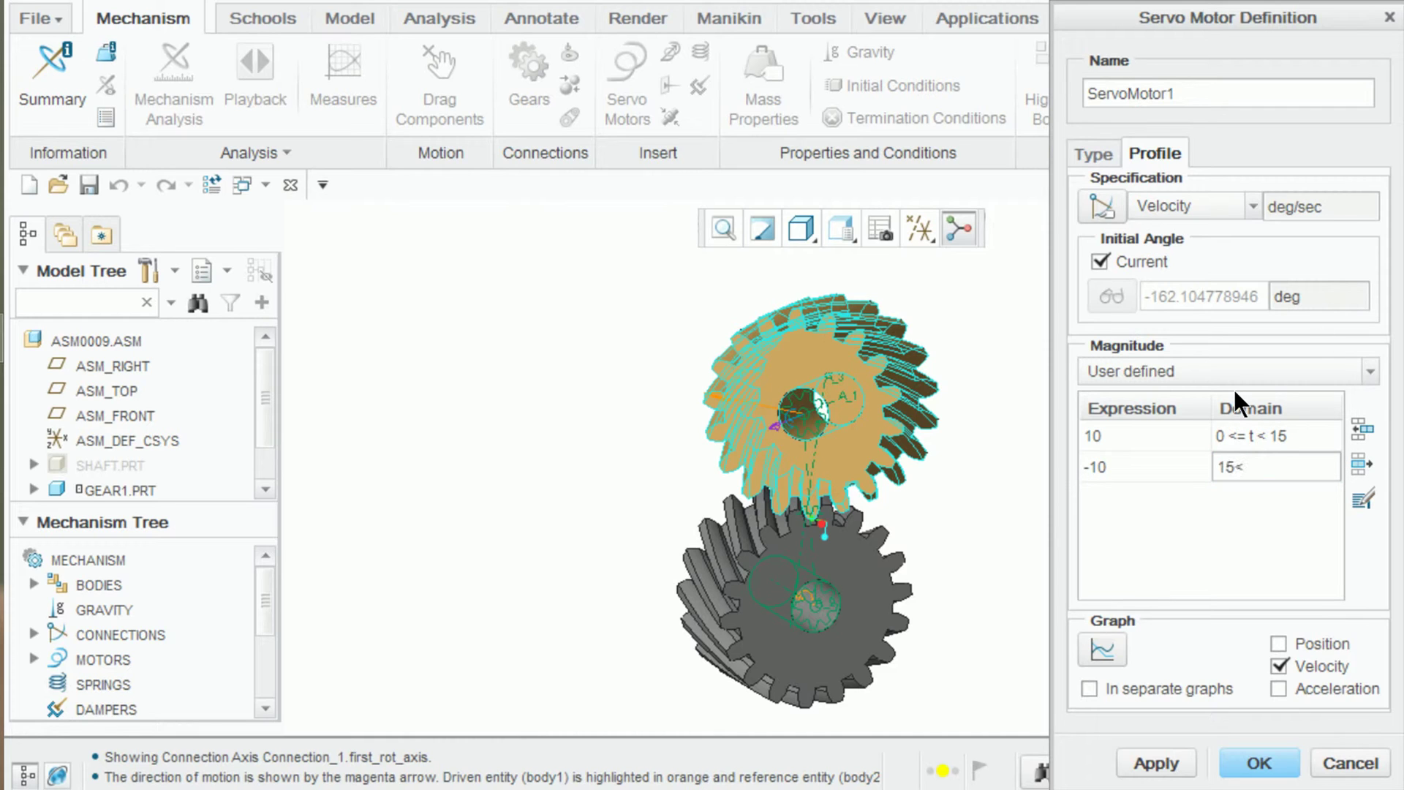
{"action": "type", "text": "=t<=30"}
{"action": "left_click", "coordinate": [1119, 645]}
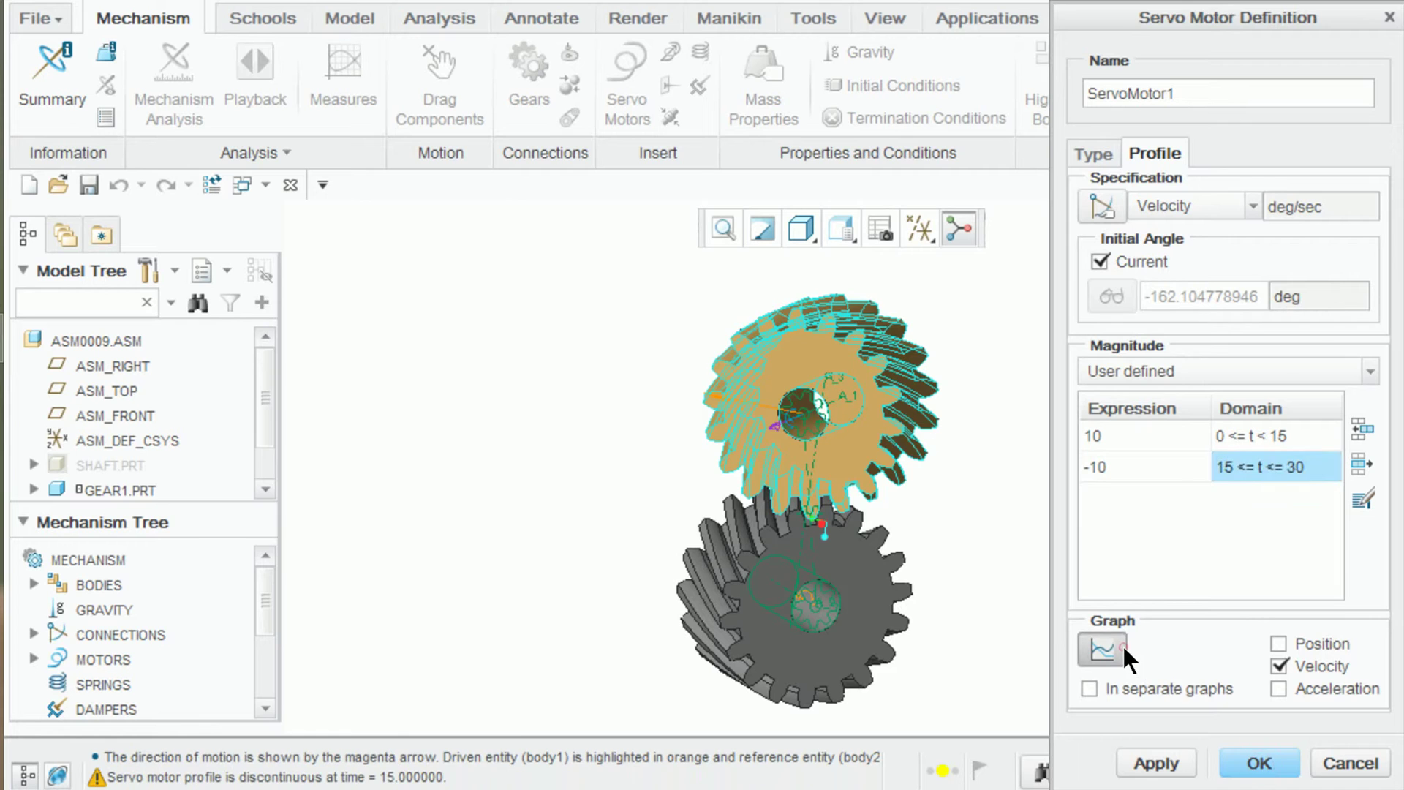
{"action": "left_click", "coordinate": [861, 419]}
{"action": "left_click", "coordinate": [1253, 778]}
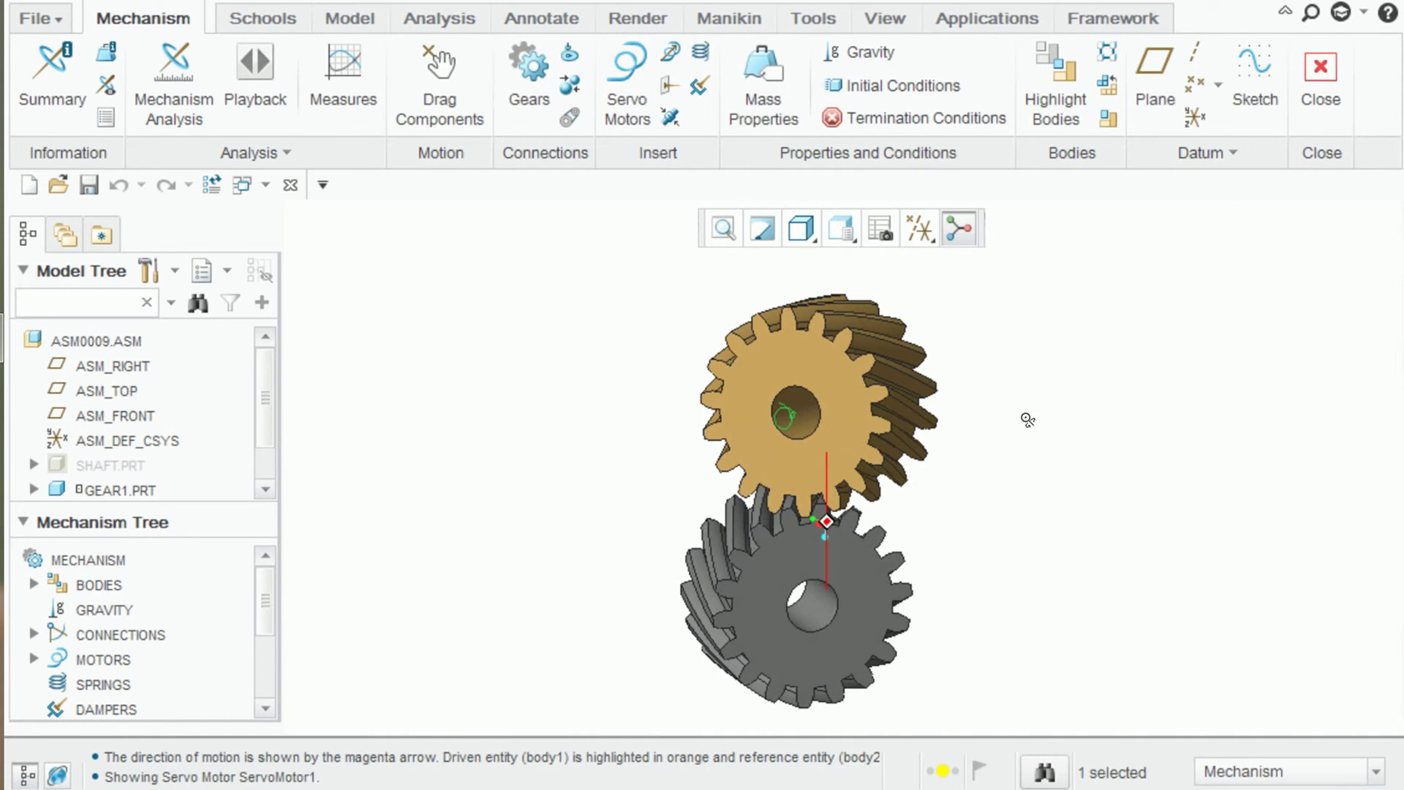
Step: Run AnalysisDefinition1 as a 30-second position analysis driven by ServoMotor1
{"action": "left_click", "coordinate": [193, 81]}
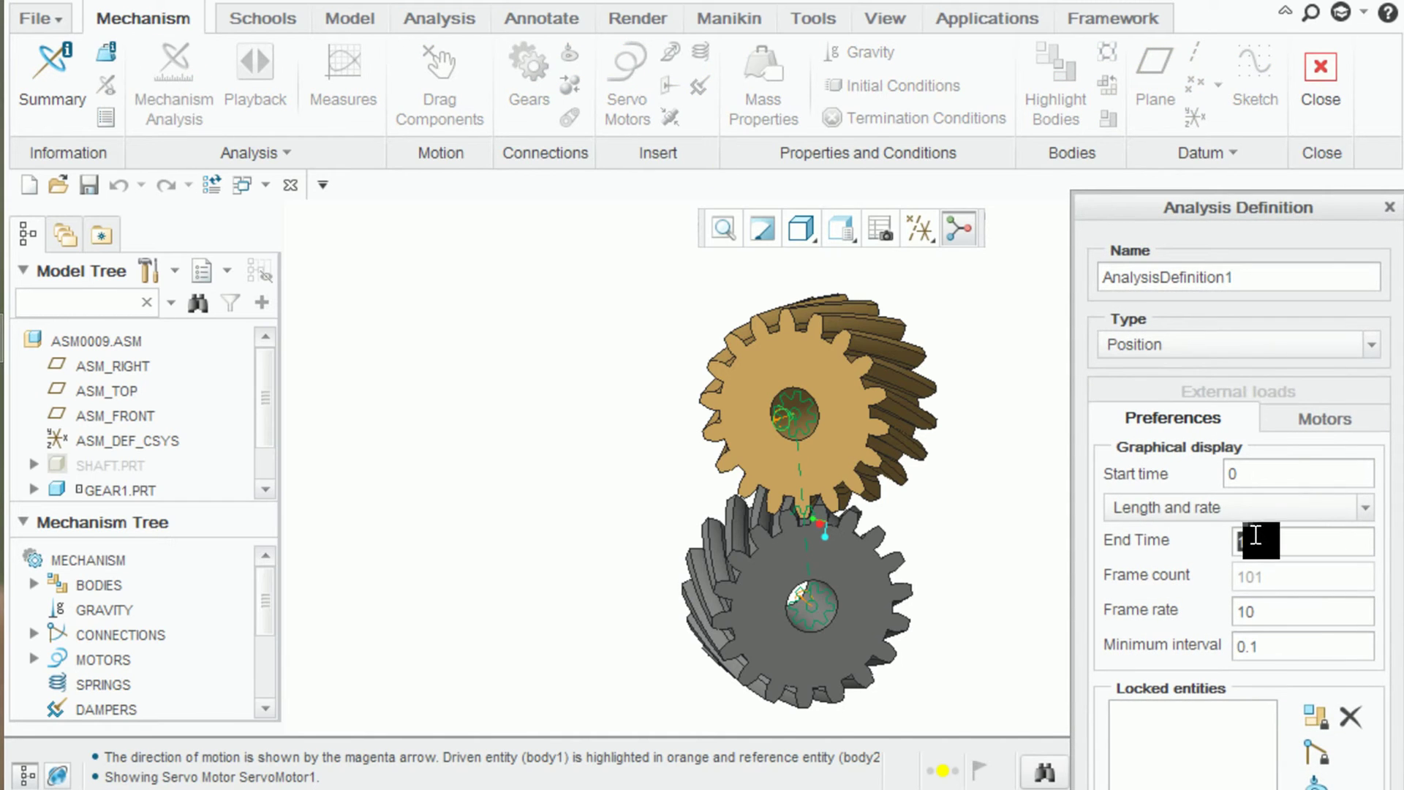
{"action": "type", "text": "30"}
{"action": "left_click", "coordinate": [1325, 419]}
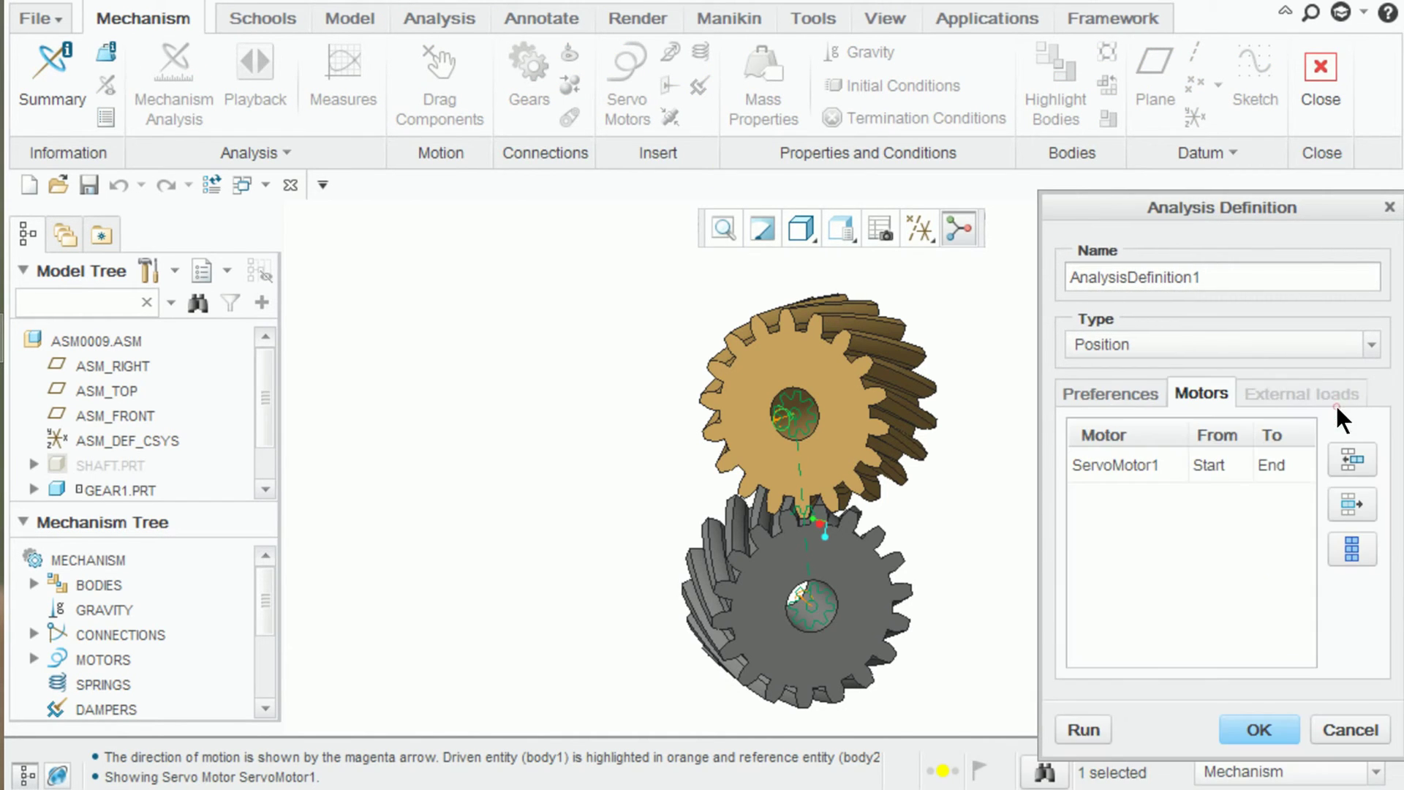
{"action": "left_click_drag", "start_coordinate": [1186, 207], "coordinate": [1360, 155]}
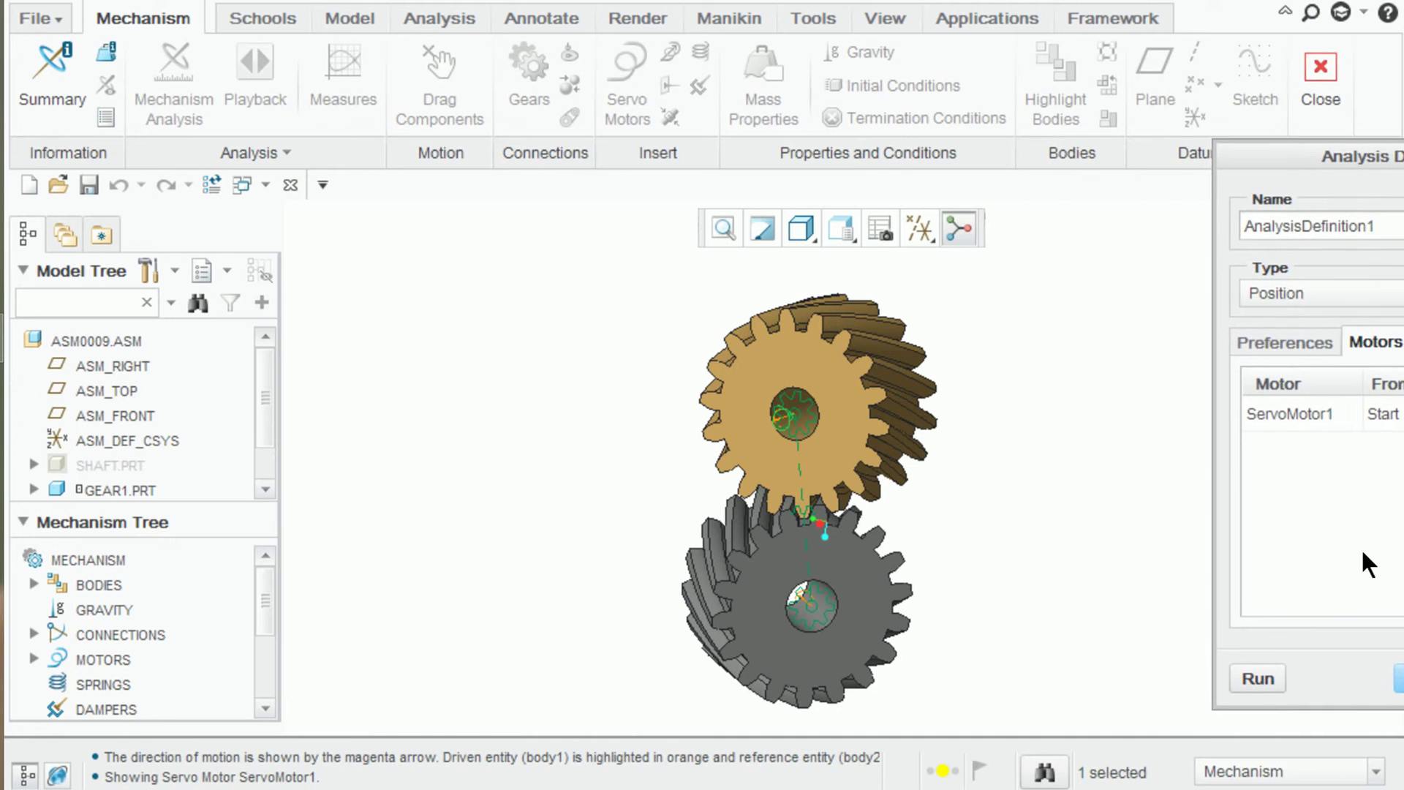
{"action": "left_click", "coordinate": [1255, 671]}
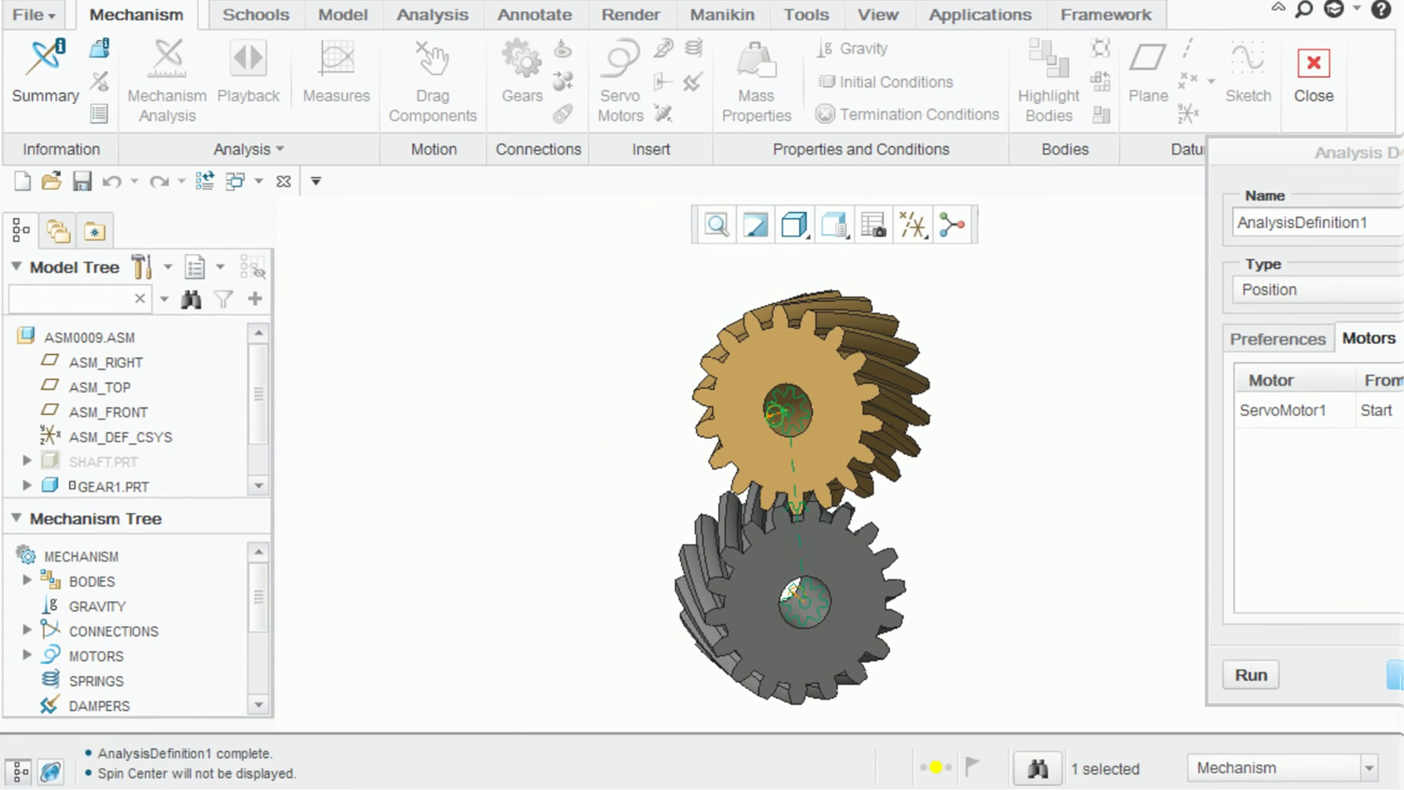
{"action": "left_click", "coordinate": [1379, 674]}
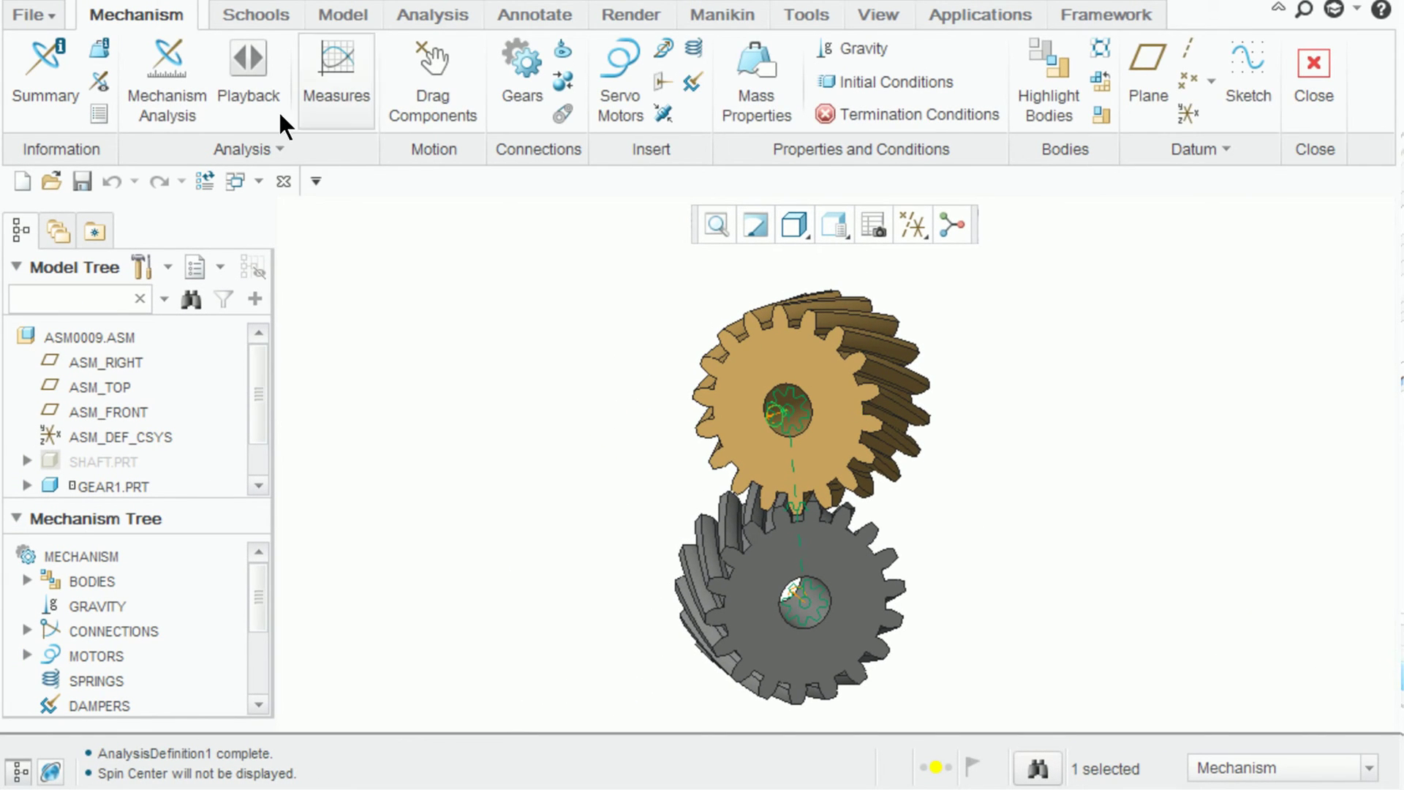
Step: Play back the AnalysisDefinition1 results as a gear-meshing animation
{"action": "left_click", "coordinate": [249, 99]}
{"action": "left_click", "coordinate": [1166, 292]}
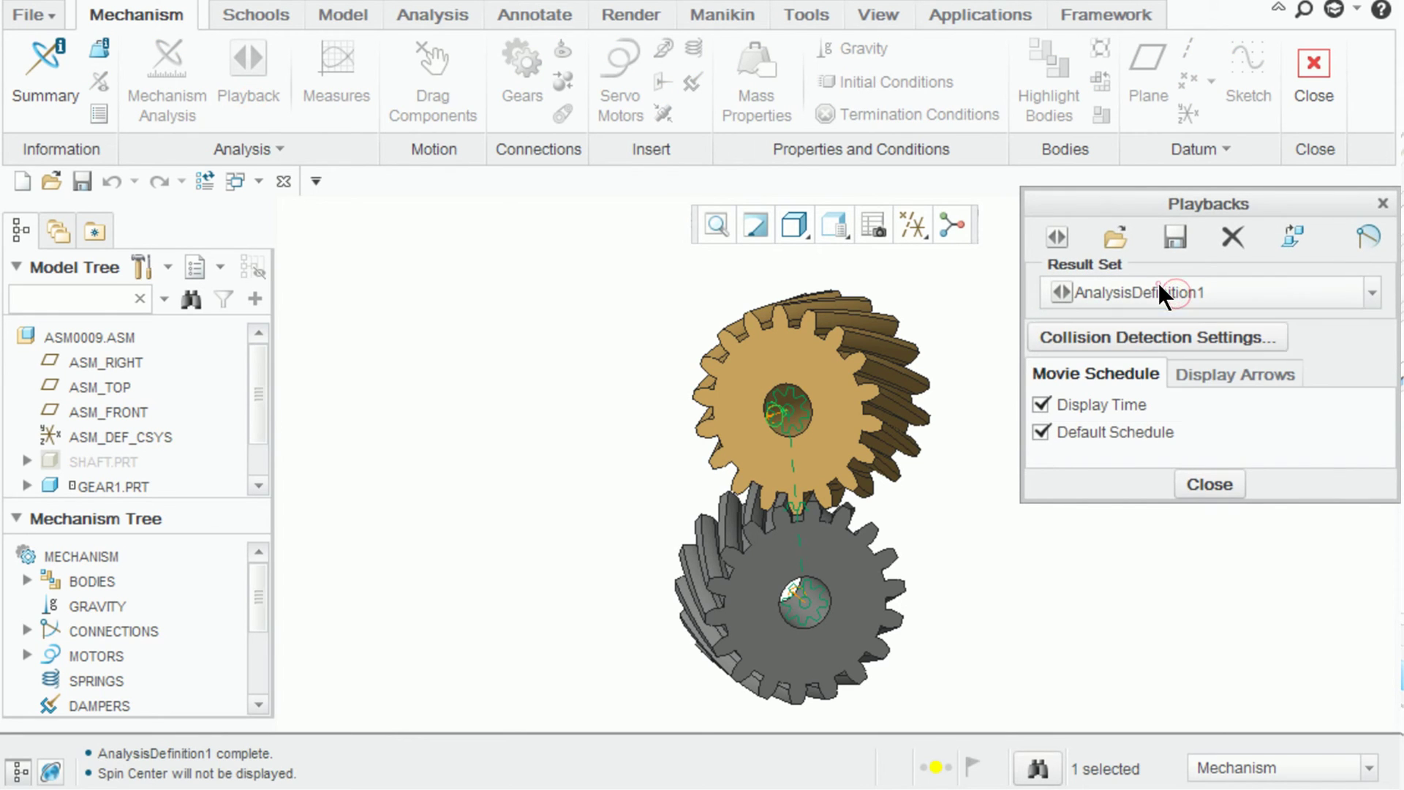
{"action": "left_click", "coordinate": [1068, 234]}
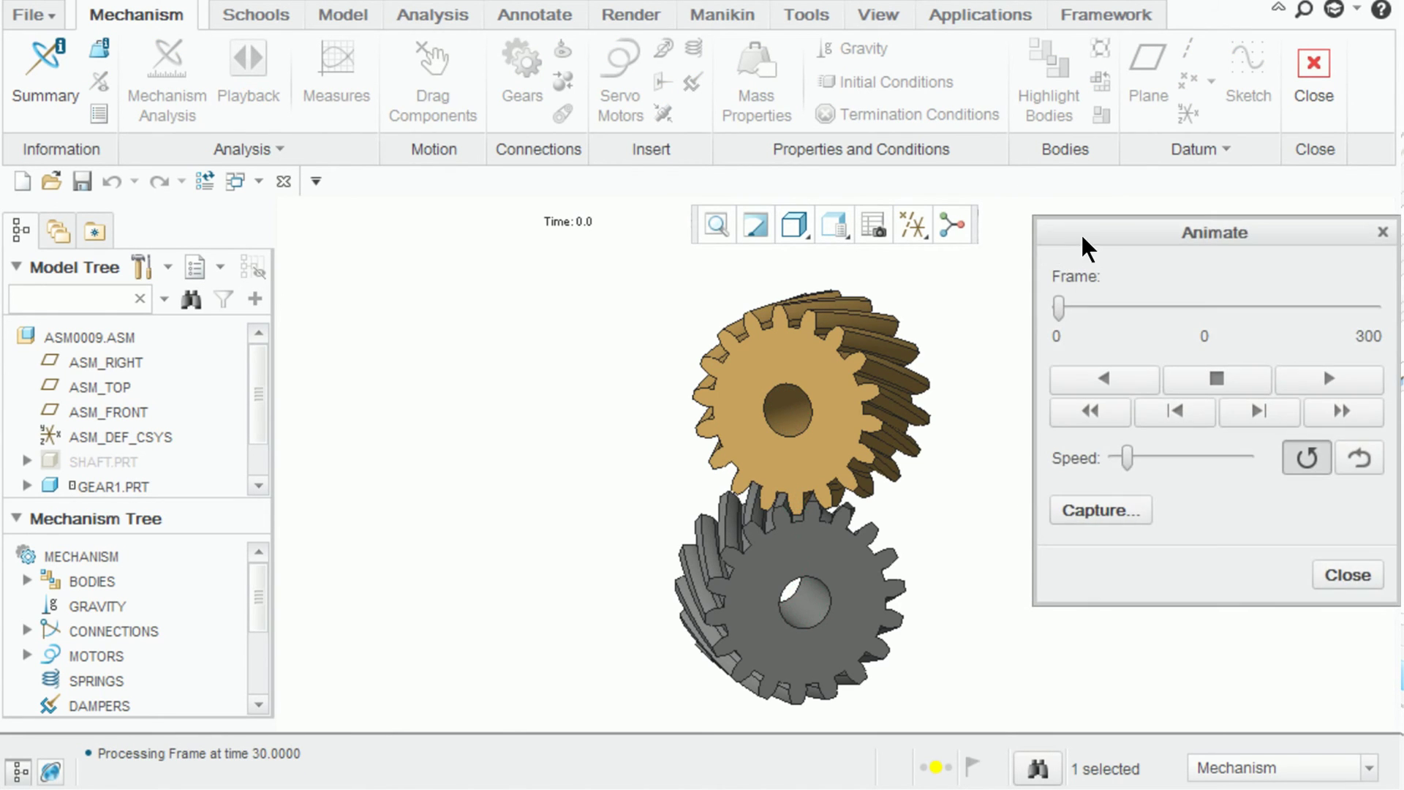
{"action": "left_click_drag", "start_coordinate": [1097, 231], "coordinate": [1199, 234]}
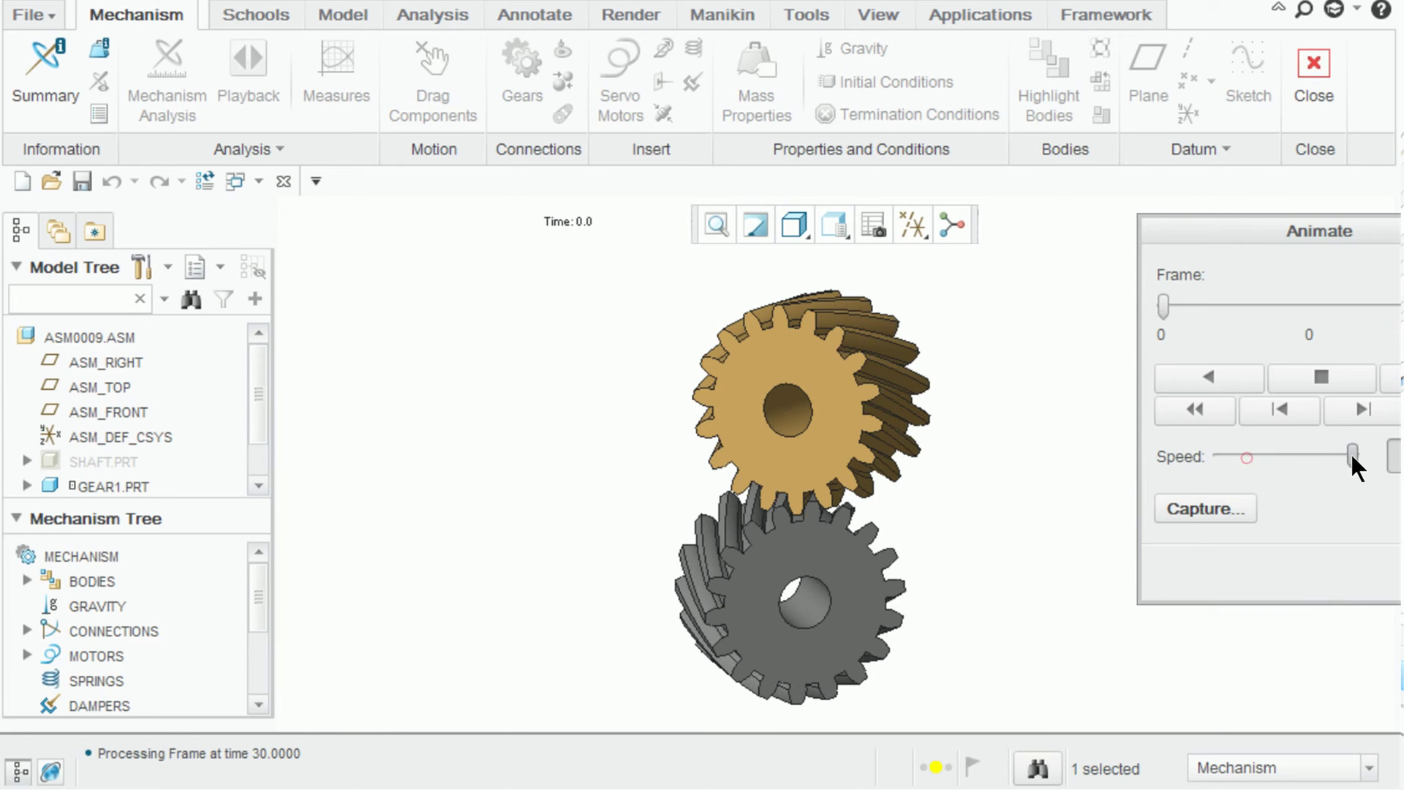
{"action": "left_click", "coordinate": [1395, 378]}
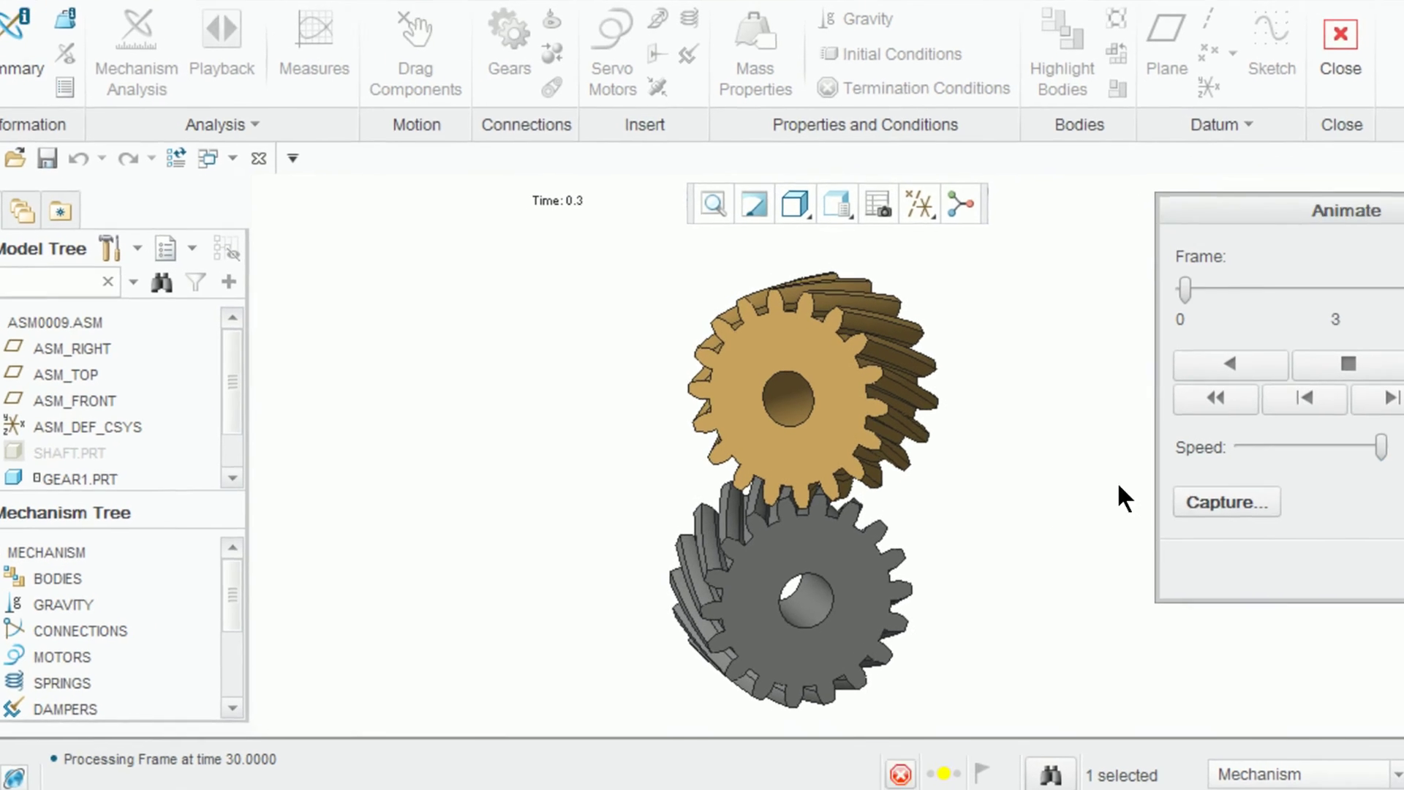